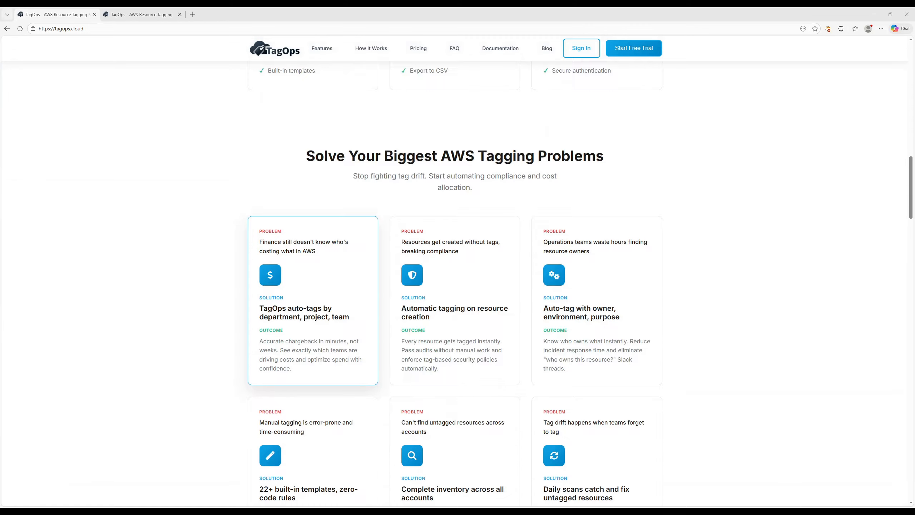
Look over the TagOps website and sign in to the TagOps console from its home page.
{"action": "scroll", "coordinate": [313, 252], "scroll_direction": "down", "scroll_amount": 3}
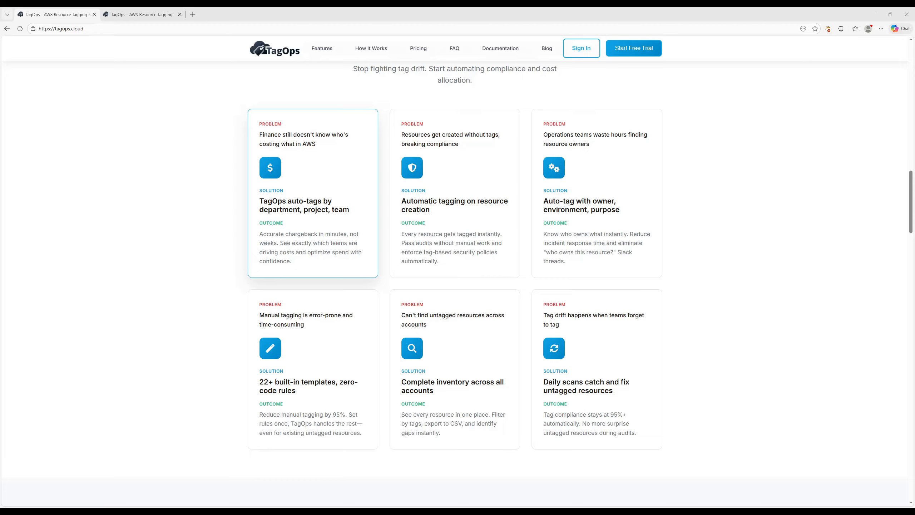
{"action": "key", "text": "Home"}
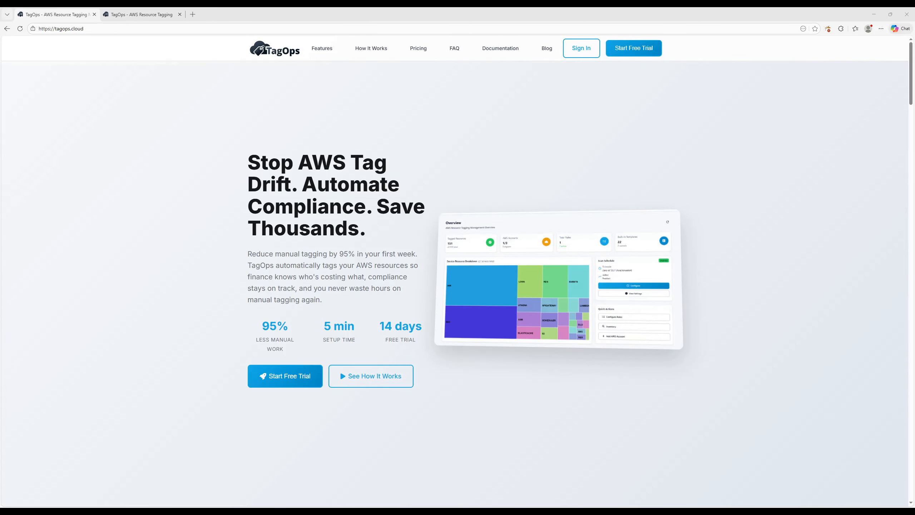
{"action": "left_click", "coordinate": [581, 47]}
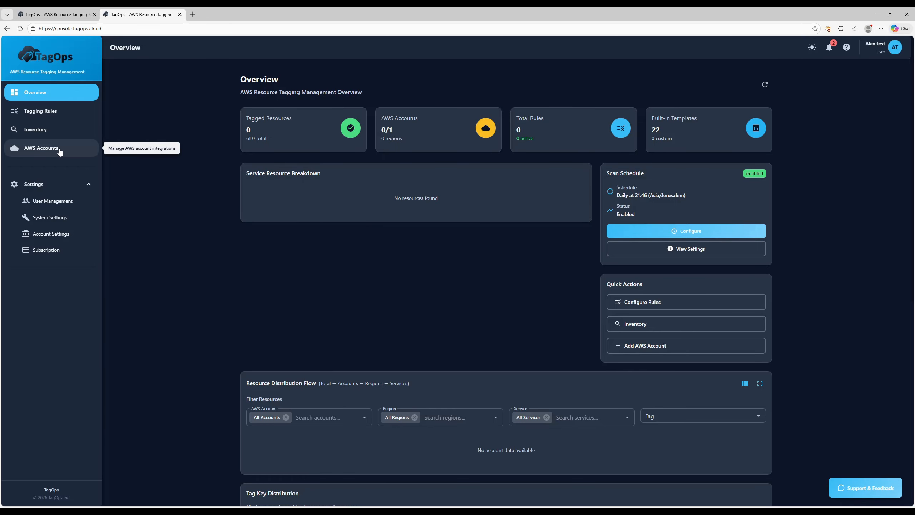
Start adding an AWS account to the connected accounts and name it demo-Account.
{"action": "left_click", "coordinate": [72, 148]}
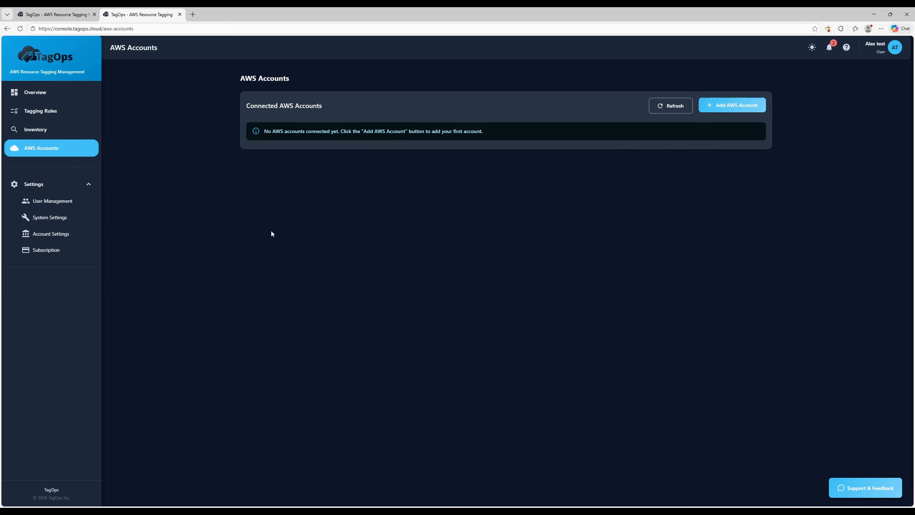
{"action": "left_click", "coordinate": [745, 106]}
{"action": "left_click", "coordinate": [435, 205]}
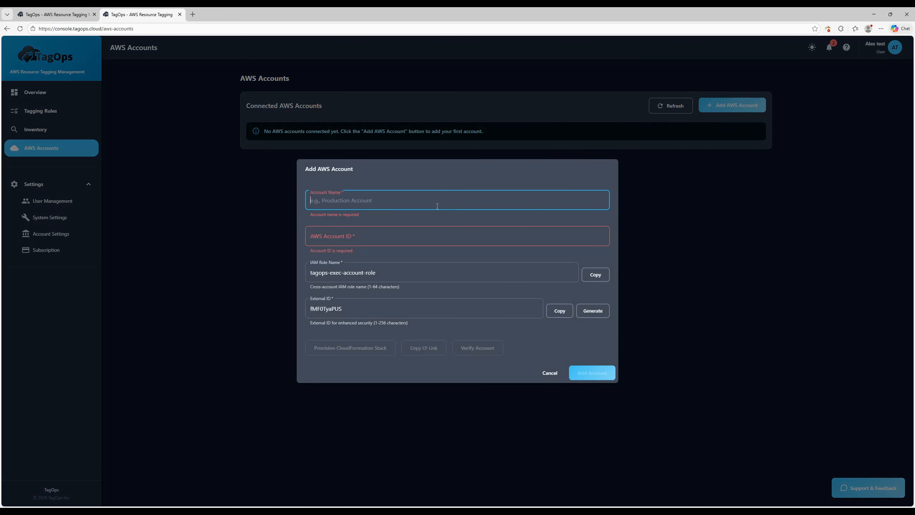
{"action": "type", "text": "demo-A"}
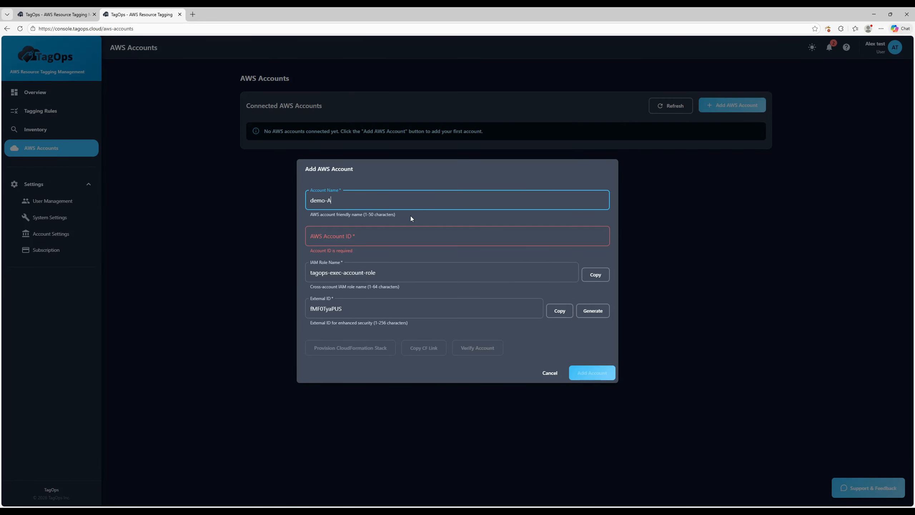
{"action": "type", "text": "ccount"}
{"action": "key", "text": "Tab"}
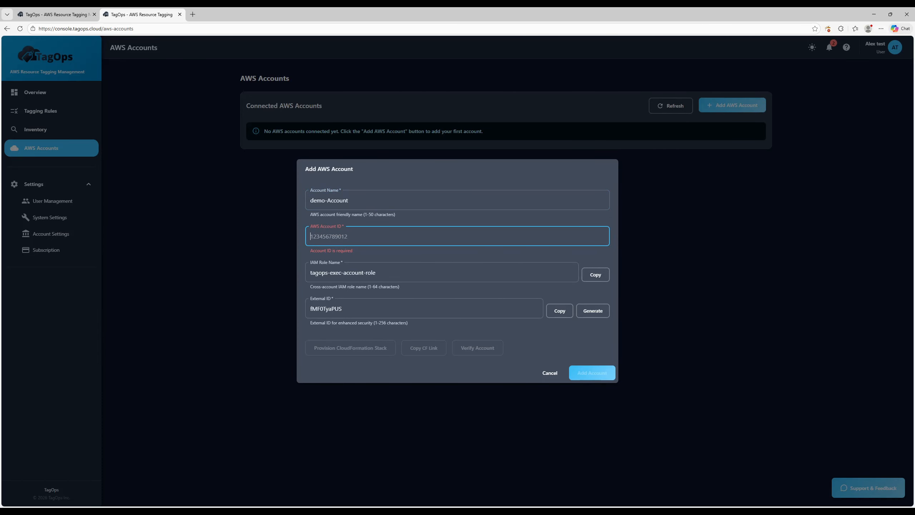
Copy the account ID from the AWS console and paste it as the new account's AWS Account ID, keeping the prefilled IAM role name.
{"action": "key", "text": "alt+Tab"}
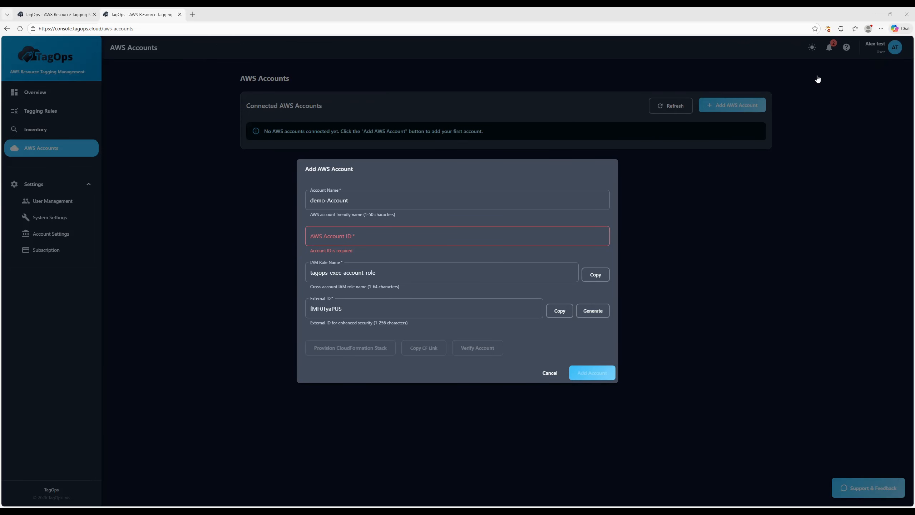
{"action": "key", "text": "alt+Tab"}
{"action": "key", "text": "ctrl+v"}
{"action": "left_click", "coordinate": [385, 277]}
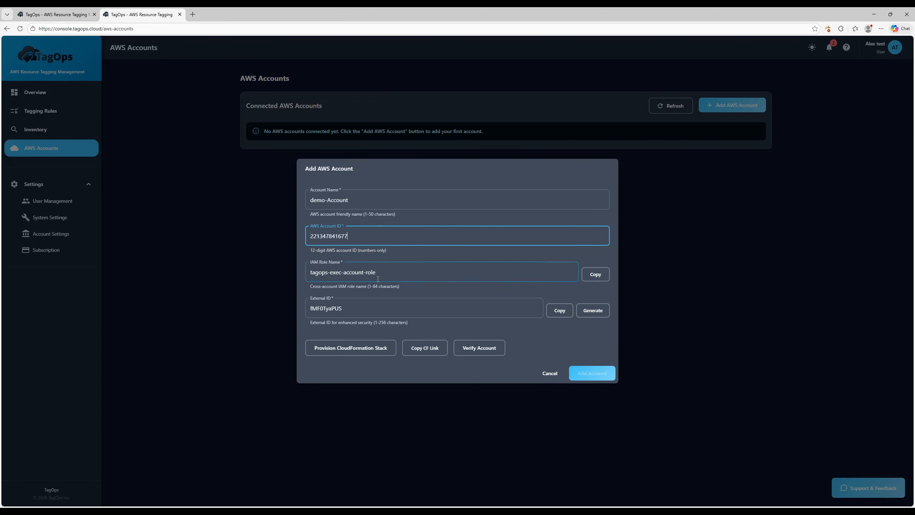
{"action": "left_click", "coordinate": [348, 239]}
{"action": "double_click", "coordinate": [336, 273]}
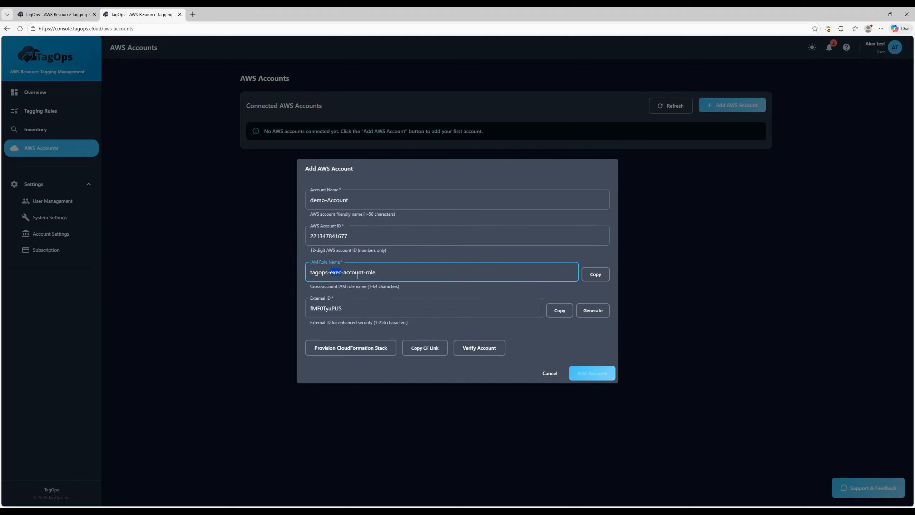
{"action": "left_click", "coordinate": [385, 271]}
Copy the CloudFormation link for the account and open it in the browser window signed in to AWS.
{"action": "left_click", "coordinate": [429, 353]}
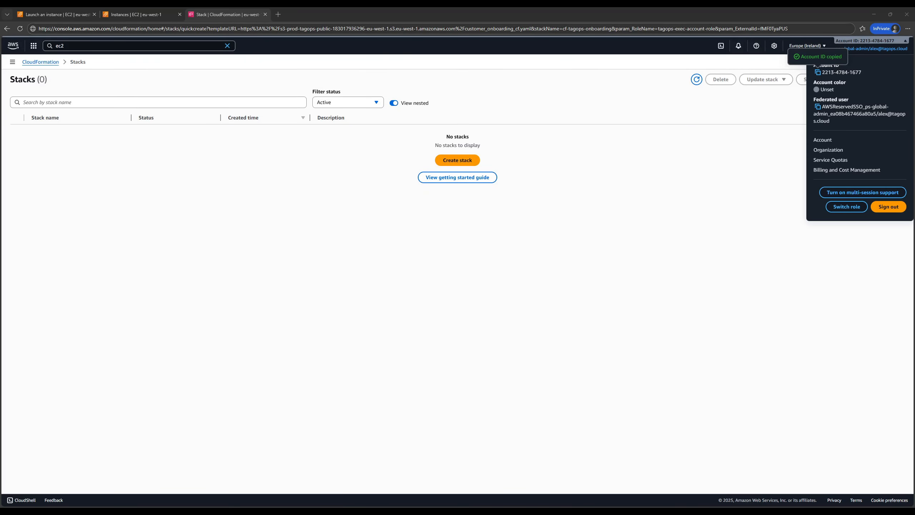
{"action": "left_click", "coordinate": [204, 30]}
{"action": "key", "text": "Return"}
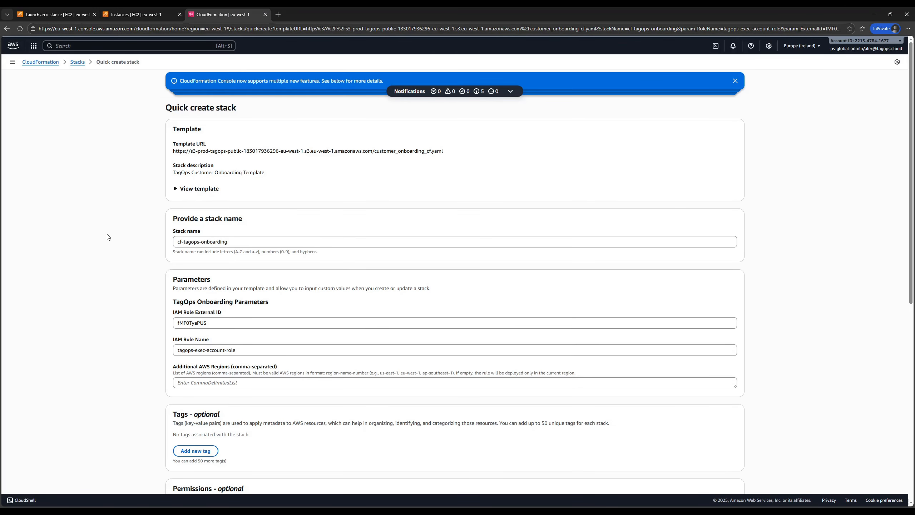
Set the stack's additional AWS regions to us-east-1, eu-central-1.
{"action": "left_click", "coordinate": [211, 383]}
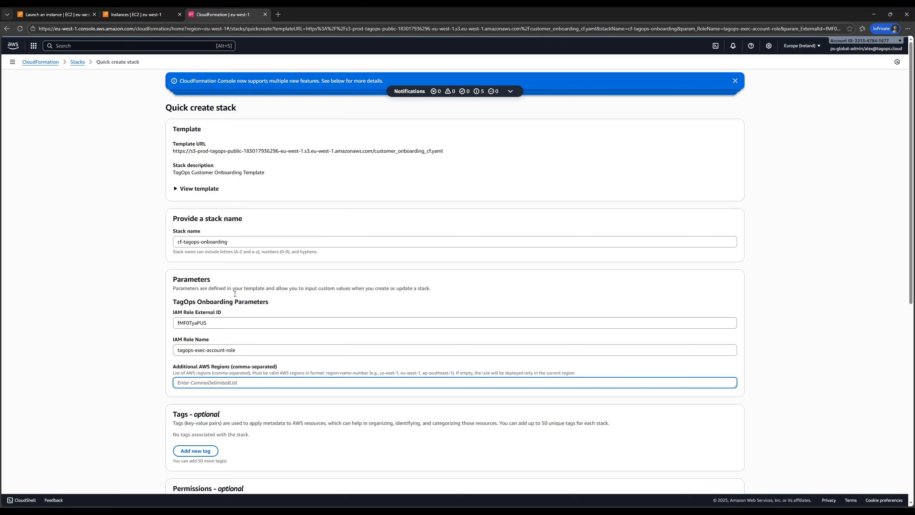
{"action": "left_click", "coordinate": [62, 382]}
{"action": "left_click_drag", "start_coordinate": [173, 367], "coordinate": [281, 367]}
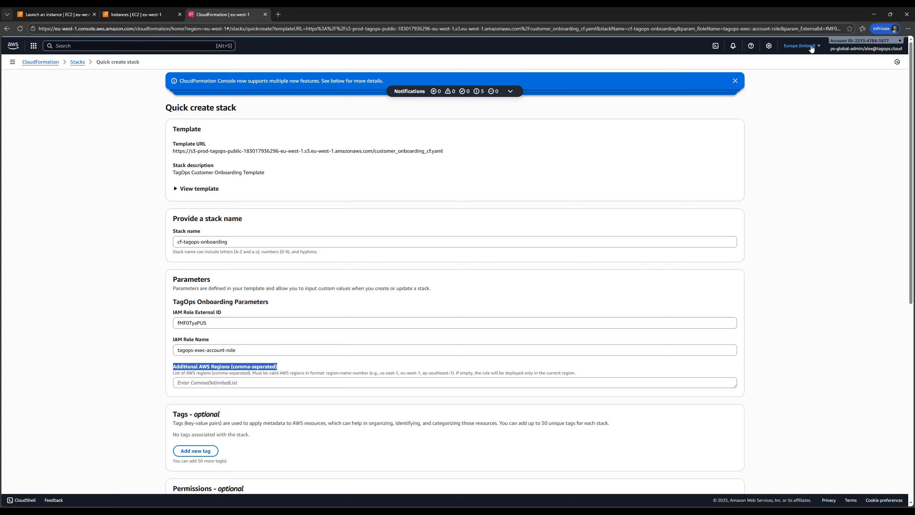
{"action": "left_click", "coordinate": [252, 384]}
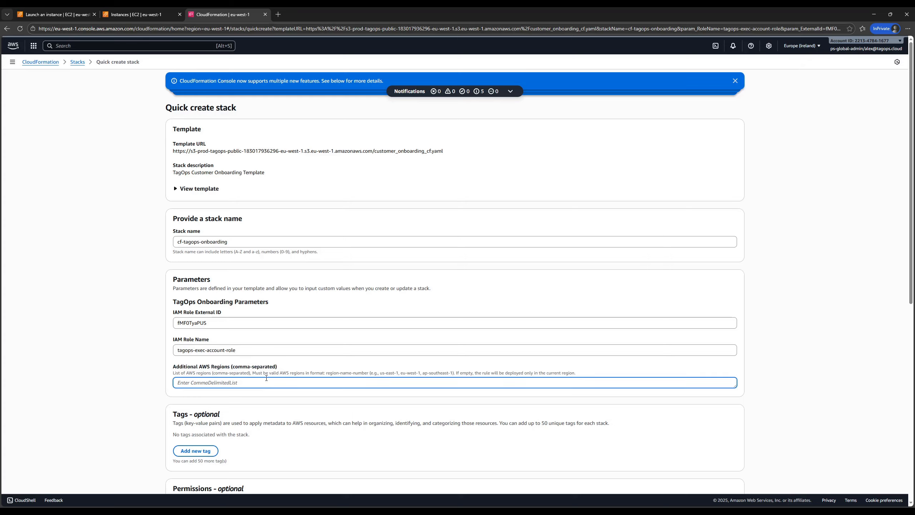
{"action": "type", "text": "us-east-1, eu-central-1"}
{"action": "left_click", "coordinate": [73, 382]}
Acknowledge the creation of IAM resources with custom names and create the cf-tagops-onboarding stack, refreshing its events to follow progress.
{"action": "scroll", "coordinate": [135, 382], "scroll_direction": "down", "scroll_amount": 10}
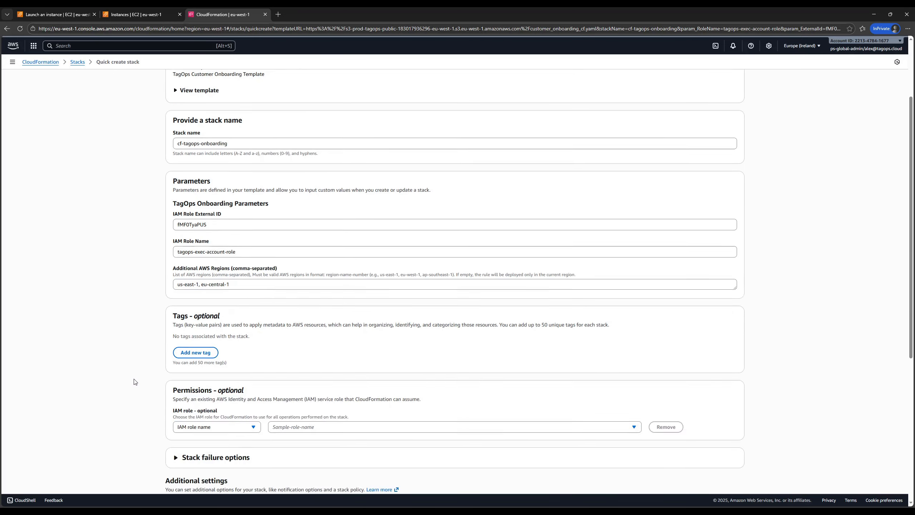
{"action": "left_click", "coordinate": [216, 444]}
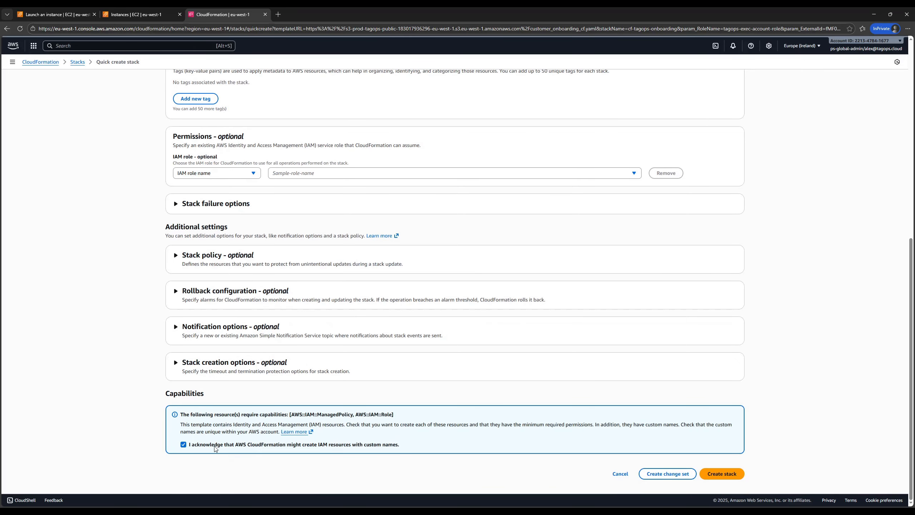
{"action": "left_click", "coordinate": [722, 474]}
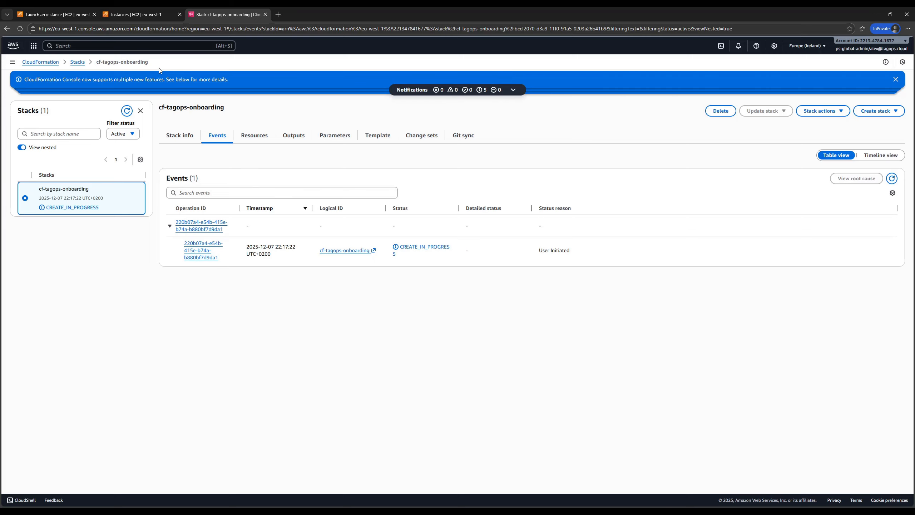
{"action": "left_click", "coordinate": [892, 179]}
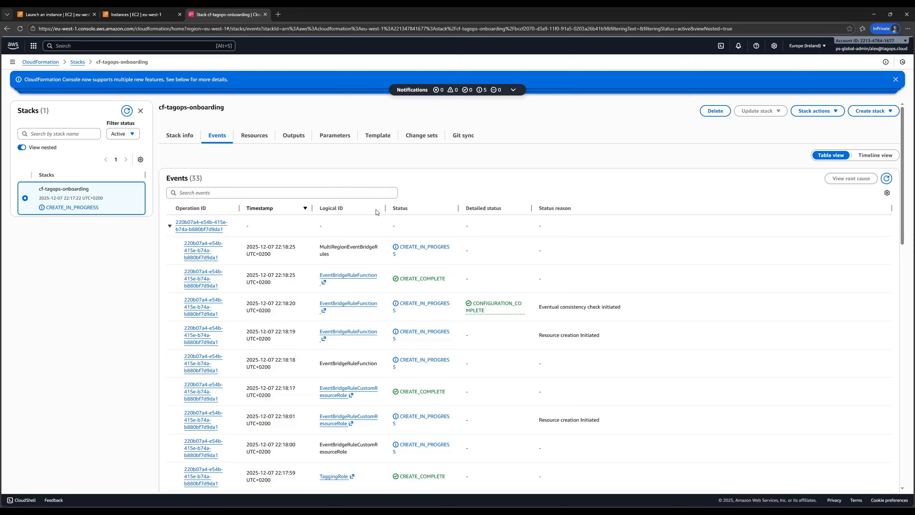
{"action": "left_click", "coordinate": [886, 180]}
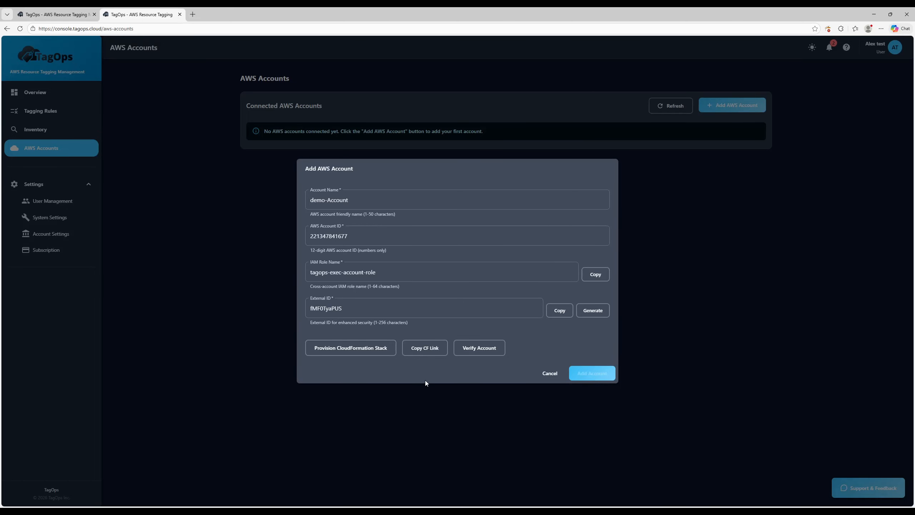
Back in TagOps, verify demo-Account, check its verification and CloudTrail status, and add the account.
{"action": "left_click", "coordinate": [479, 348]}
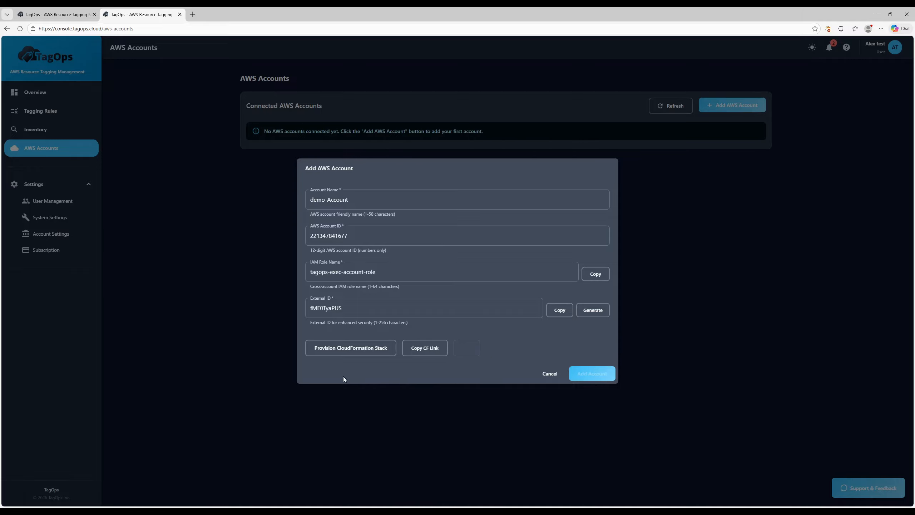
{"action": "left_click_drag", "start_coordinate": [323, 345], "coordinate": [377, 345]}
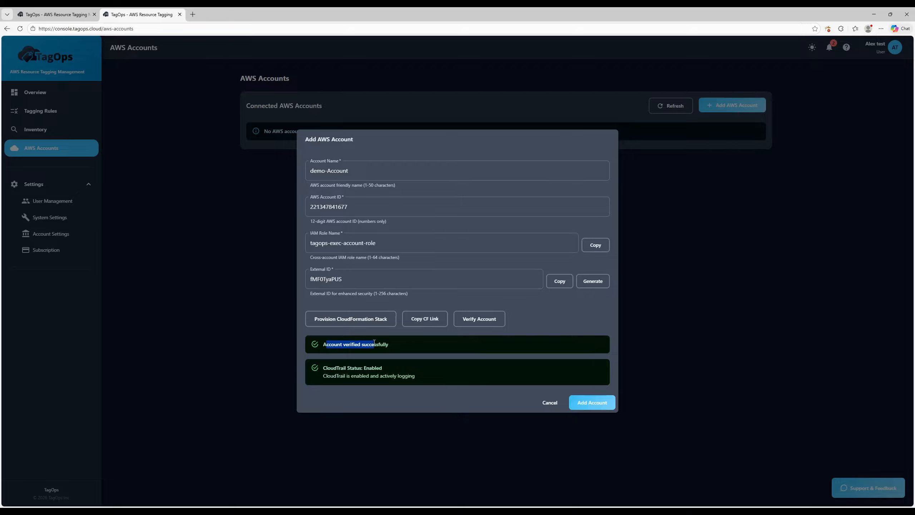
{"action": "triple_click", "coordinate": [381, 346]}
{"action": "mouse_move", "coordinate": [323, 366]}
{"action": "left_mouse_down"}
{"action": "mouse_move", "coordinate": [421, 378]}
{"action": "mouse_move", "coordinate": [321, 372]}
{"action": "left_mouse_up"}
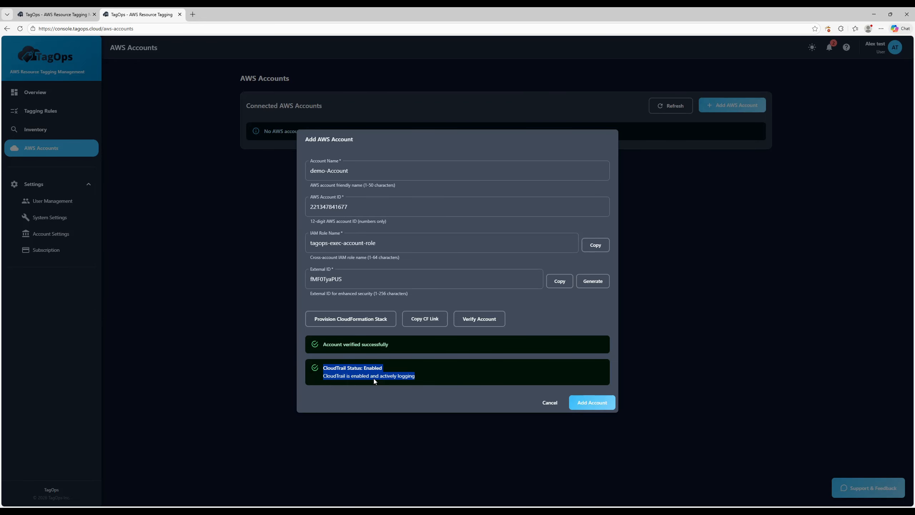
{"action": "left_click", "coordinate": [391, 376]}
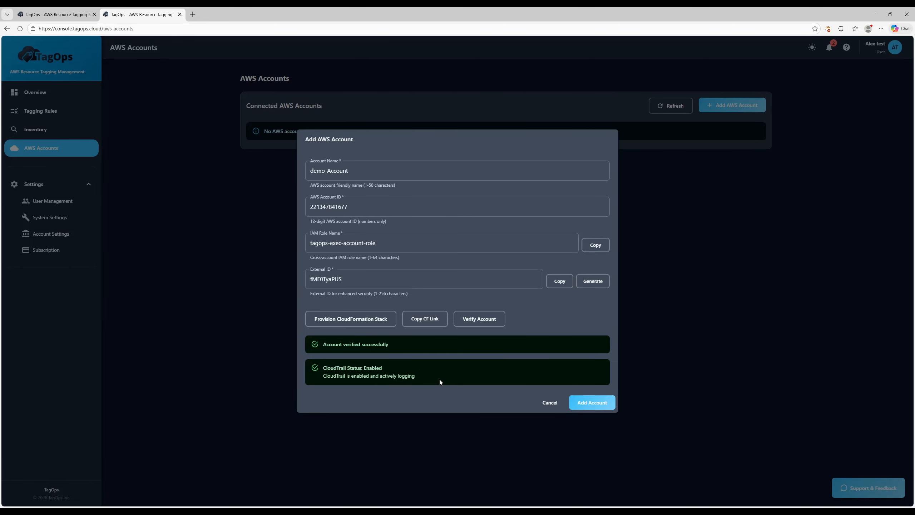
{"action": "left_click", "coordinate": [589, 403]}
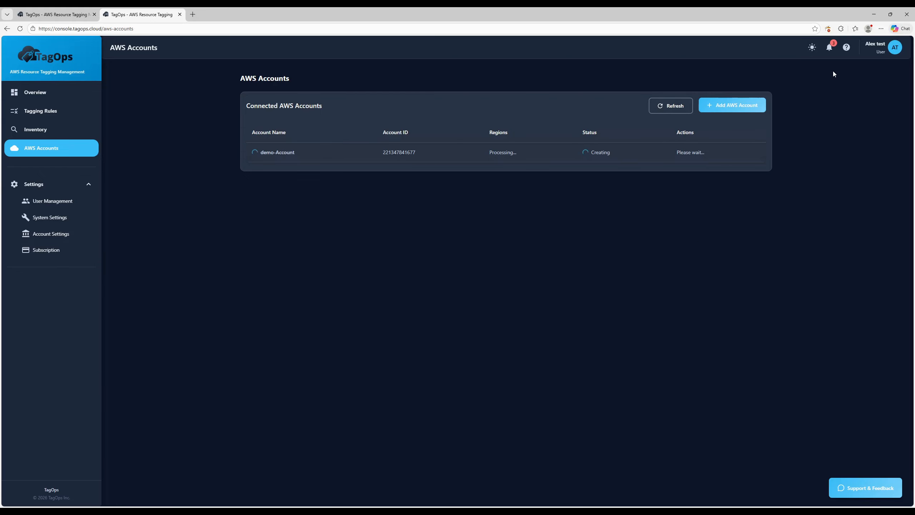
Dismiss the older notifications and open the service configuration from the notification about the added demo-Account.
{"action": "left_click", "coordinate": [830, 48]}
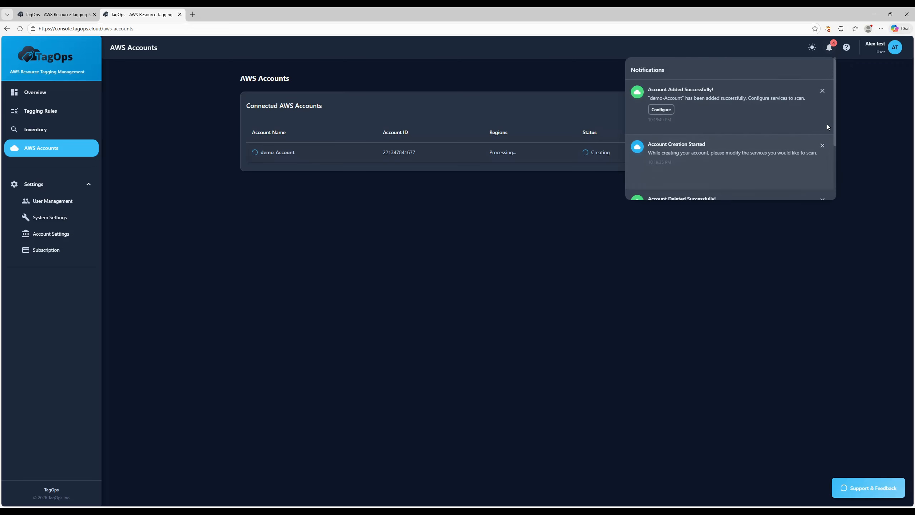
{"action": "left_click", "coordinate": [823, 145]}
{"action": "left_click", "coordinate": [823, 146]}
{"action": "left_click", "coordinate": [822, 146]}
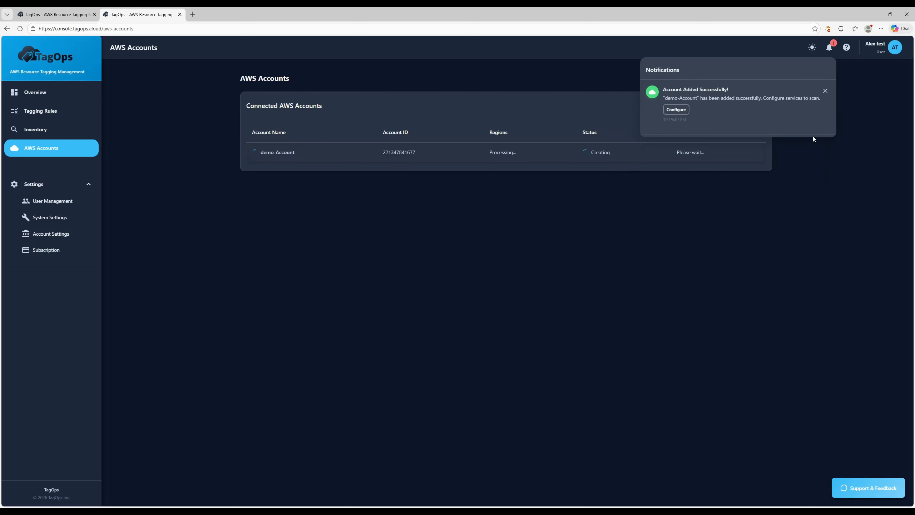
{"action": "left_click", "coordinate": [676, 110]}
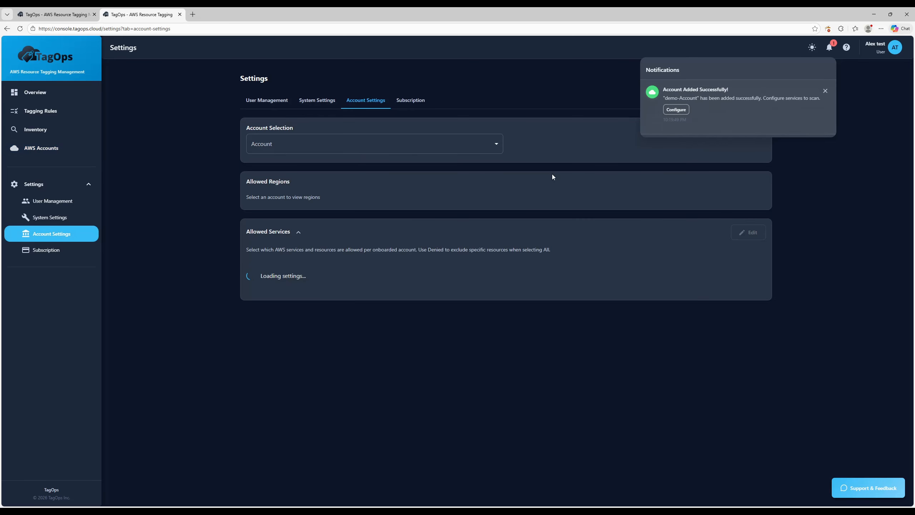
{"action": "left_click", "coordinate": [195, 188]}
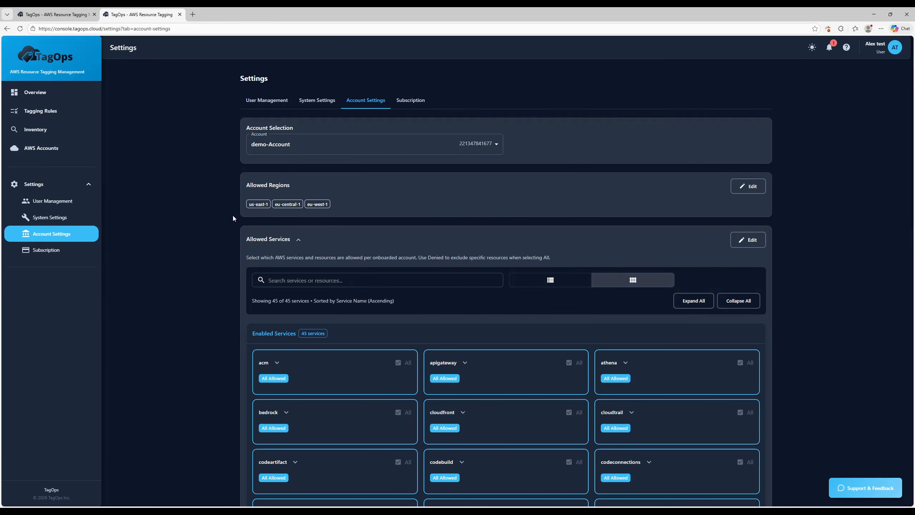
Review demo-Account's allowed regions and services, including the allowed and denied resources of the bedrock service.
{"action": "scroll", "coordinate": [233, 215], "scroll_direction": "down", "scroll_amount": 3}
{"action": "scroll", "coordinate": [275, 159], "scroll_direction": "up", "scroll_amount": 3}
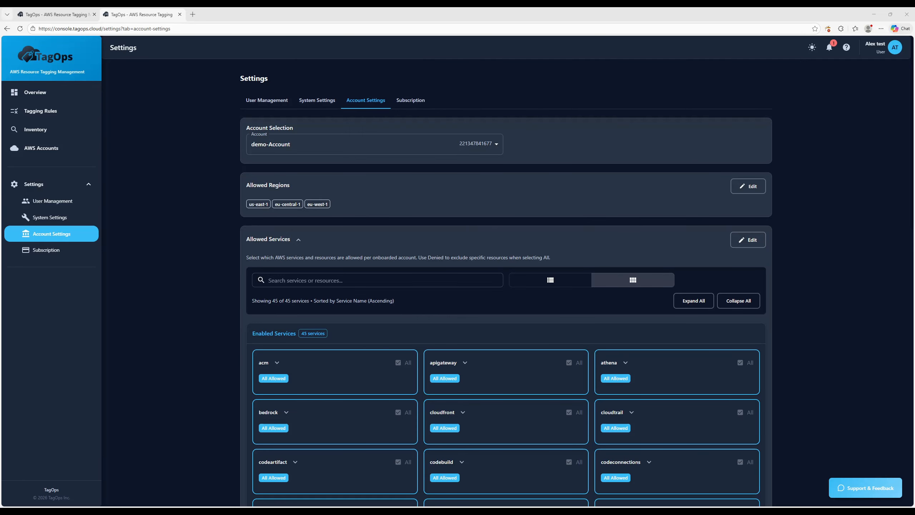
{"action": "scroll", "coordinate": [505, 288], "scroll_direction": "down", "scroll_amount": 3}
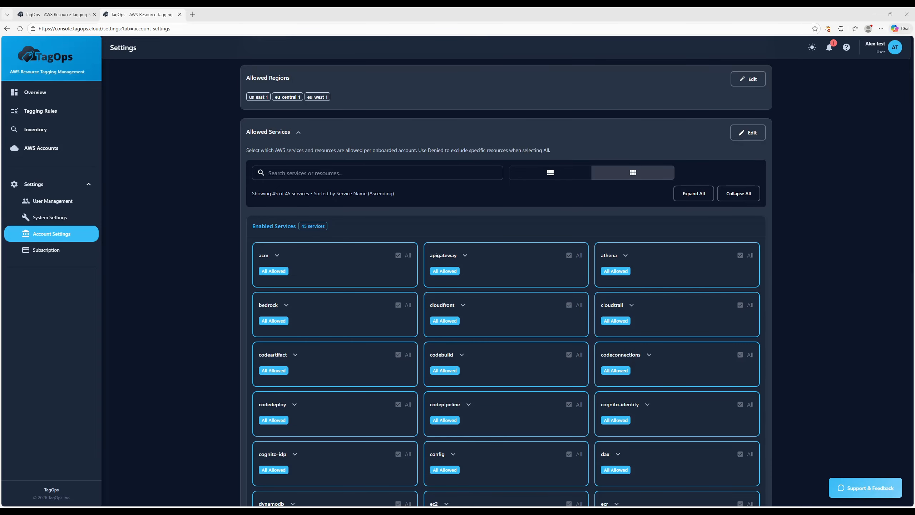
{"action": "left_click", "coordinate": [287, 305]}
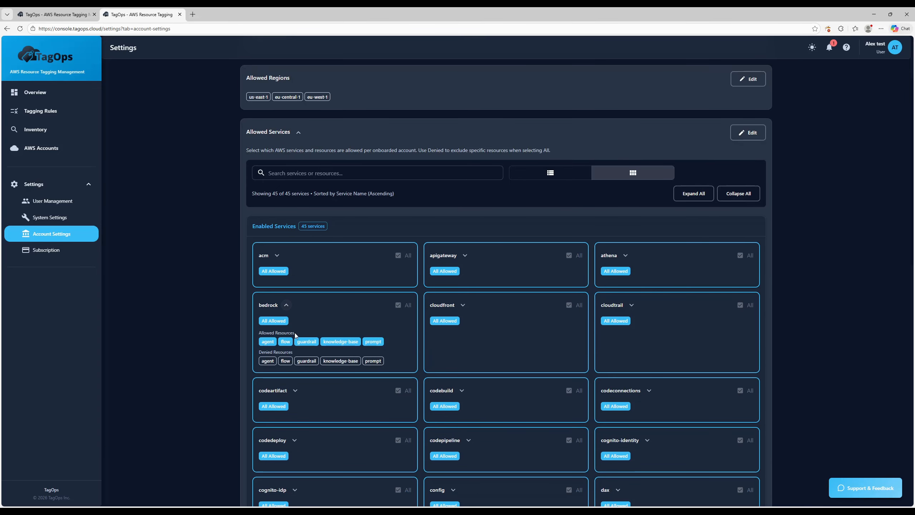
{"action": "left_click", "coordinate": [286, 305]}
Edit the allowed services by disabling bedrock, check the disabled services list, and enable all of bedrock again.
{"action": "left_click", "coordinate": [748, 132]}
{"action": "left_click", "coordinate": [398, 326]}
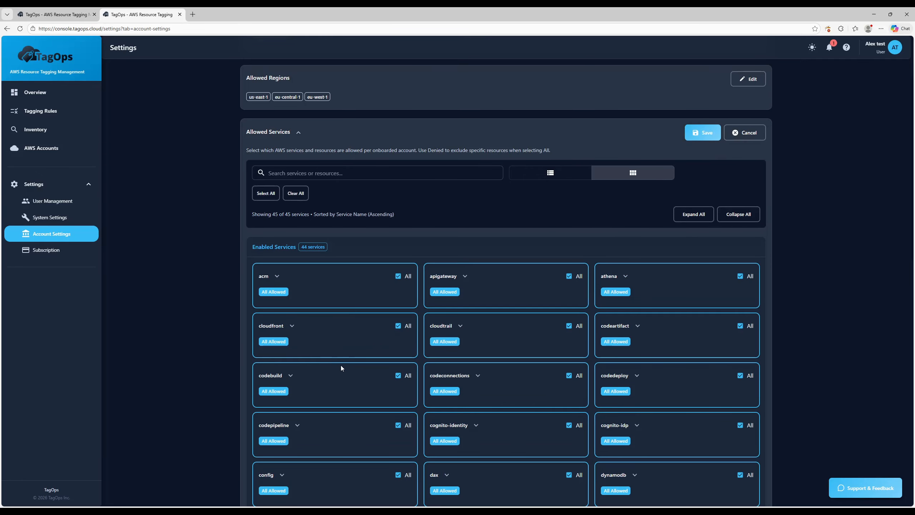
{"action": "scroll", "coordinate": [358, 342], "scroll_direction": "down", "scroll_amount": 8}
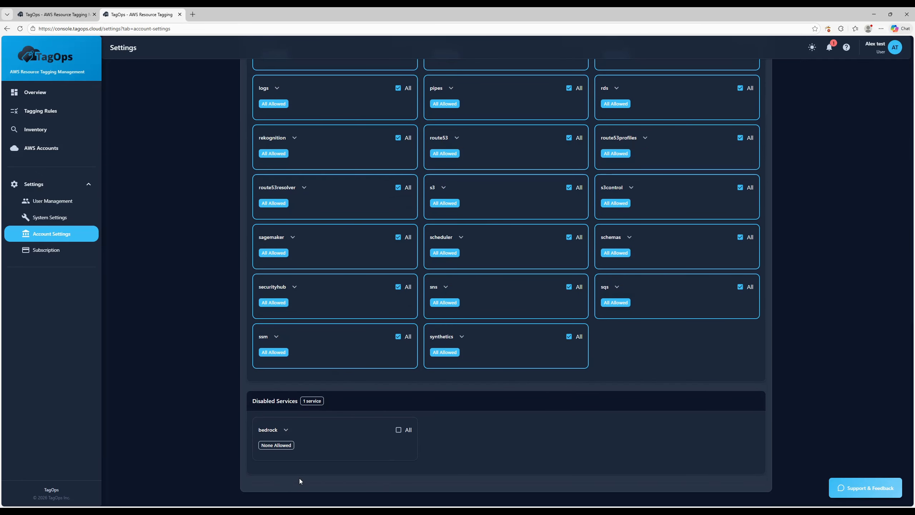
{"action": "left_click_drag", "start_coordinate": [262, 403], "coordinate": [305, 403]}
{"action": "left_click", "coordinate": [399, 430]}
{"action": "scroll", "coordinate": [407, 361], "scroll_direction": "up", "scroll_amount": 10}
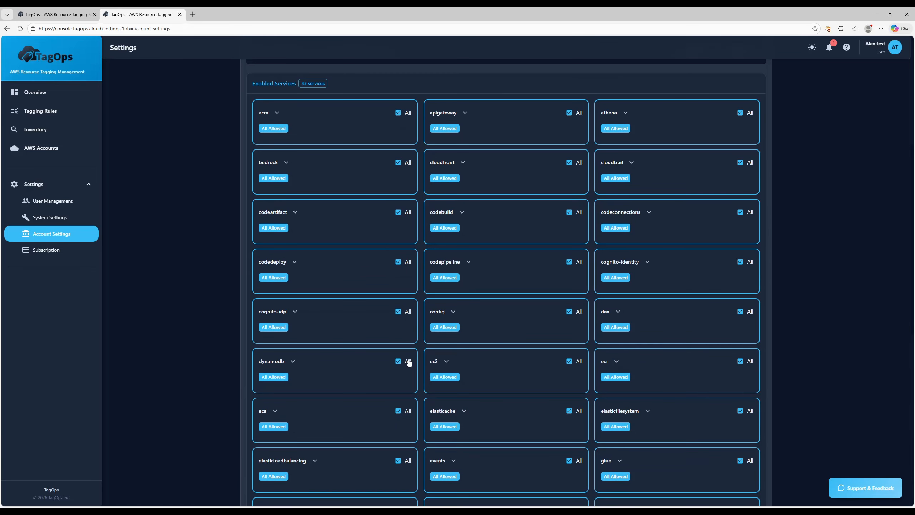
Save demo-Account's allowed services, and set the automatic scan time in the system settings to hour 22, minute 23.
{"action": "left_click", "coordinate": [705, 242]}
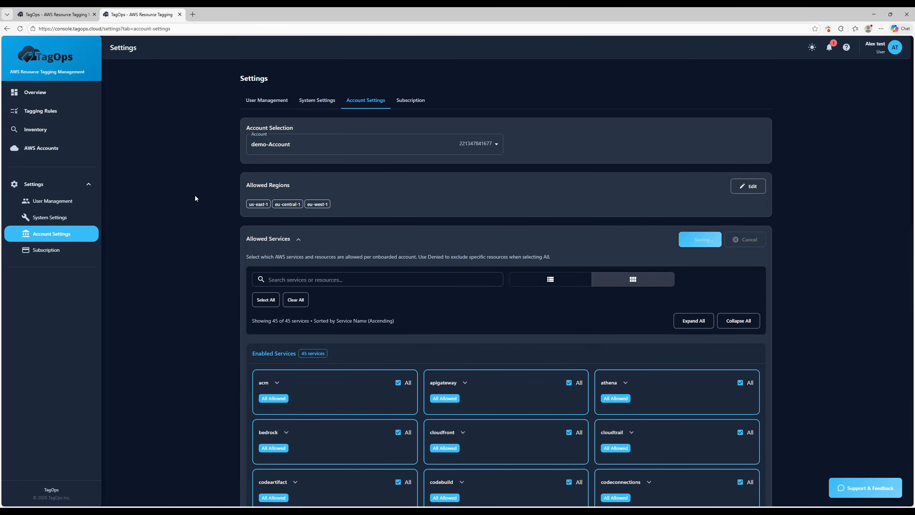
{"action": "left_click", "coordinate": [299, 102]}
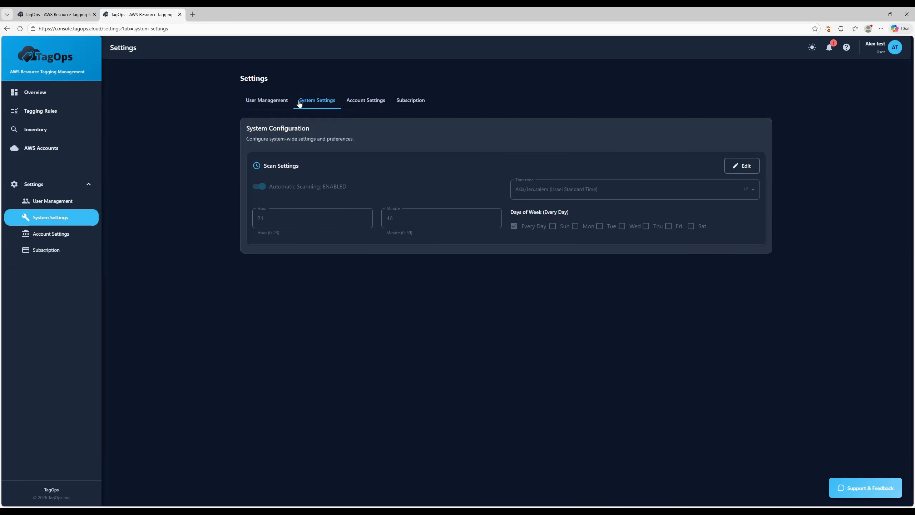
{"action": "left_click", "coordinate": [745, 167]}
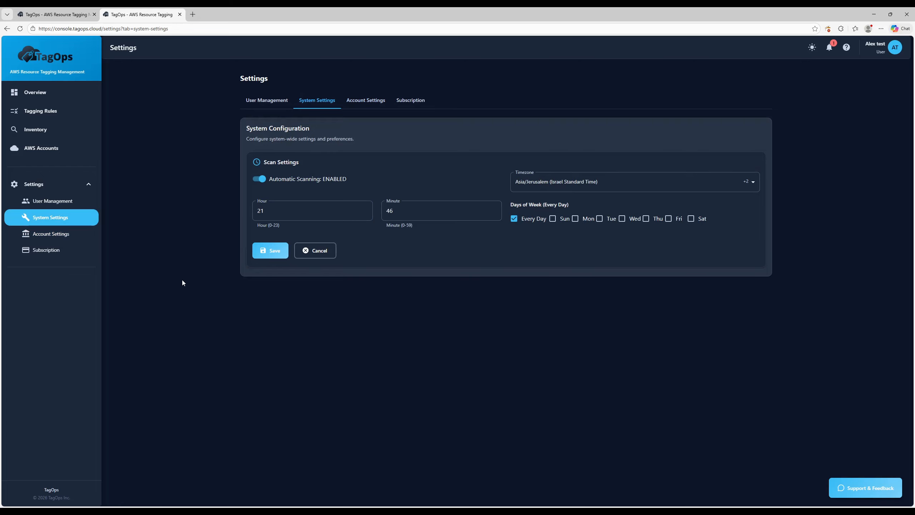
{"action": "left_click", "coordinate": [284, 209]}
{"action": "type", "text": "22"}
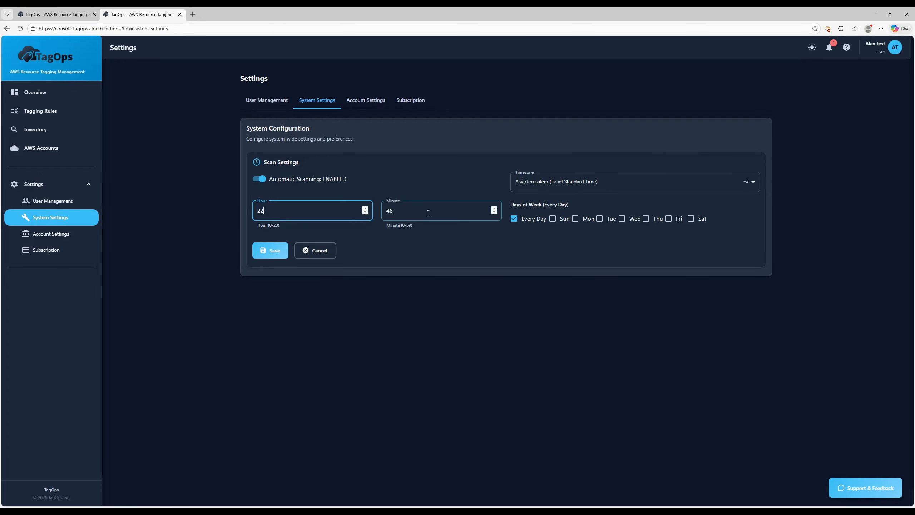
{"action": "key", "text": "Tab"}
{"action": "type", "text": "23"}
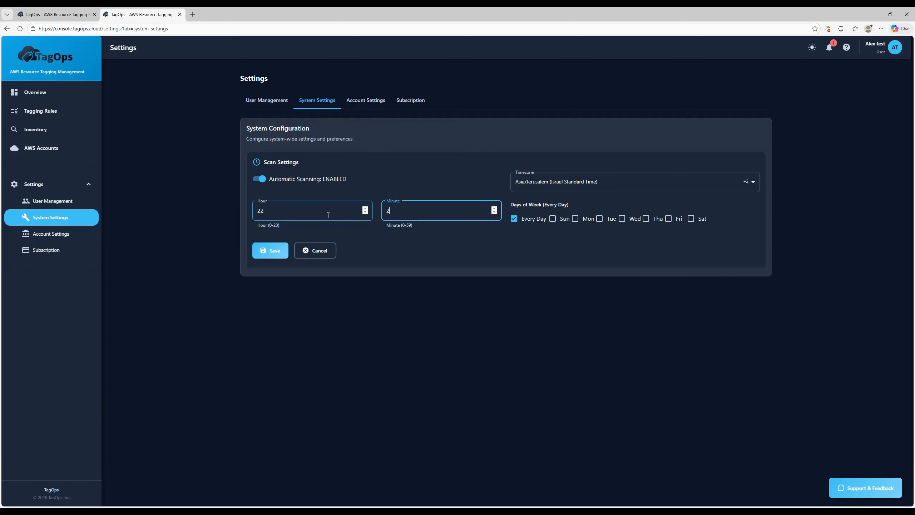
{"action": "left_click", "coordinate": [383, 238]}
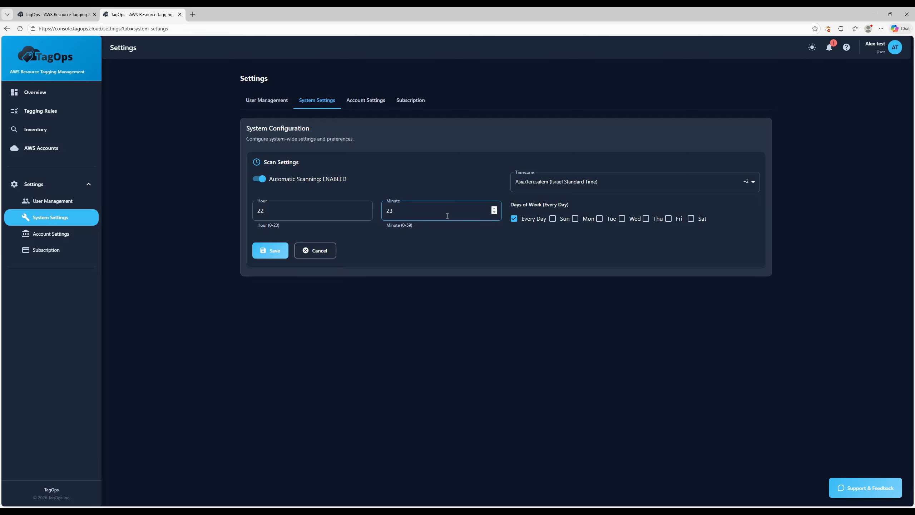
{"action": "left_click", "coordinate": [272, 250]}
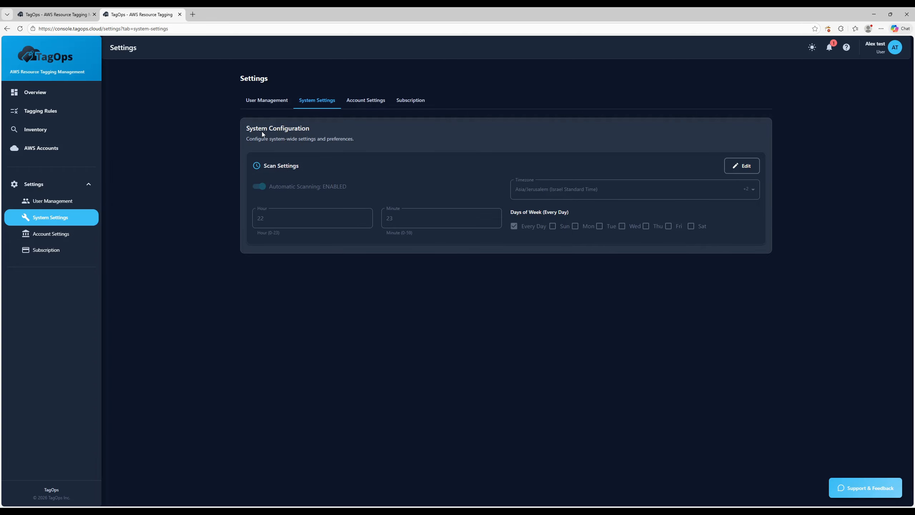
Start a new tag template under the tagging rules, named template-demo, in the Operations category.
{"action": "left_click", "coordinate": [48, 113]}
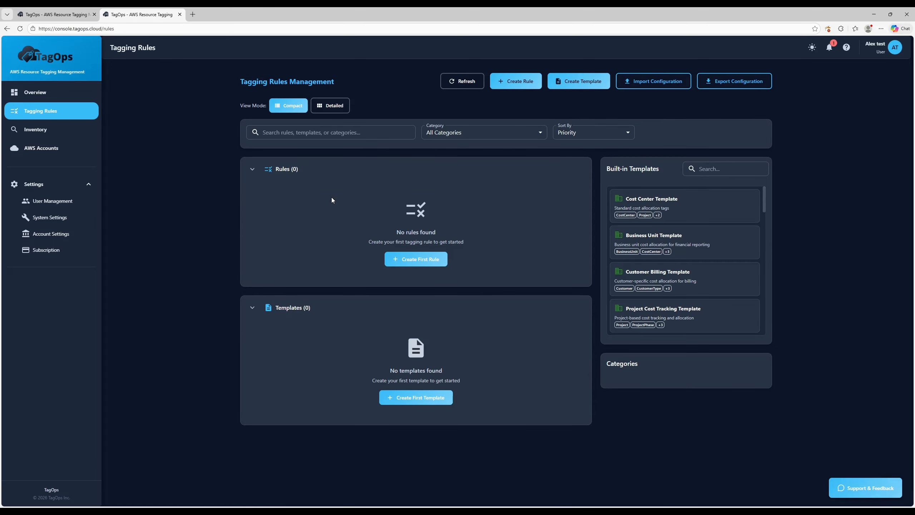
{"action": "left_click", "coordinate": [391, 398]}
{"action": "left_click", "coordinate": [317, 246]}
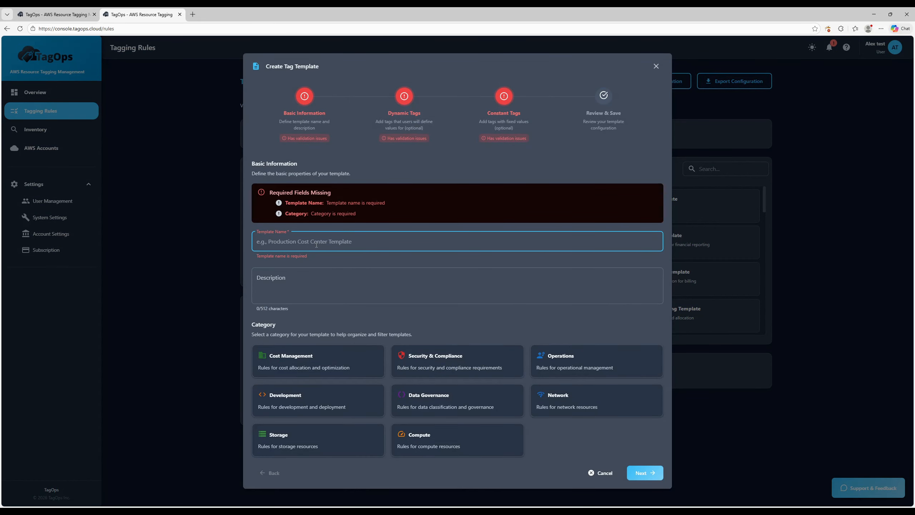
{"action": "type", "text": "template-demo"}
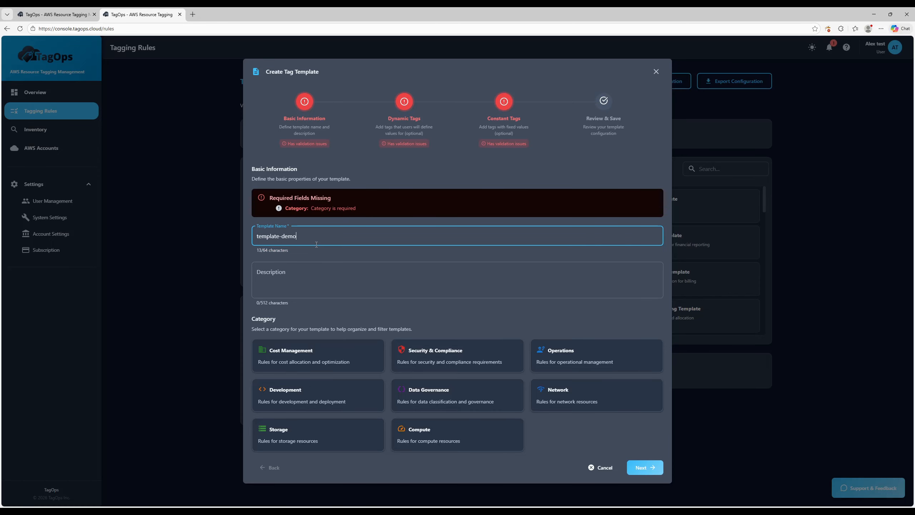
{"action": "left_click", "coordinate": [576, 362]}
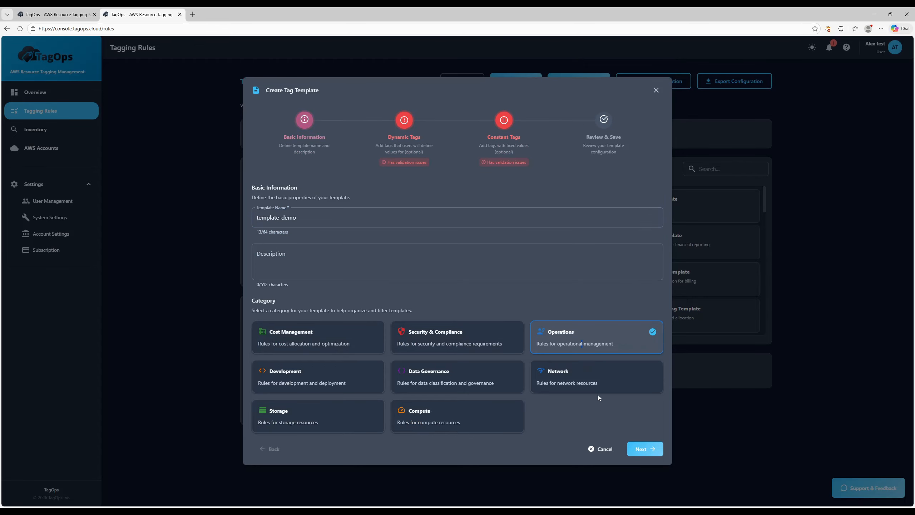
{"action": "left_click", "coordinate": [644, 445]}
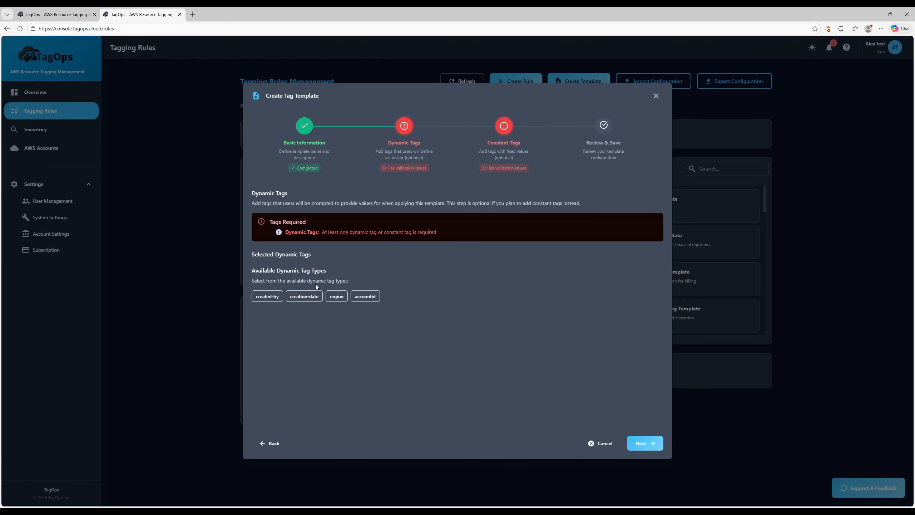
Add the created-by and creation-date dynamic tags without any constant tags, and create the template.
{"action": "left_click", "coordinate": [269, 296]}
{"action": "left_click", "coordinate": [307, 275]}
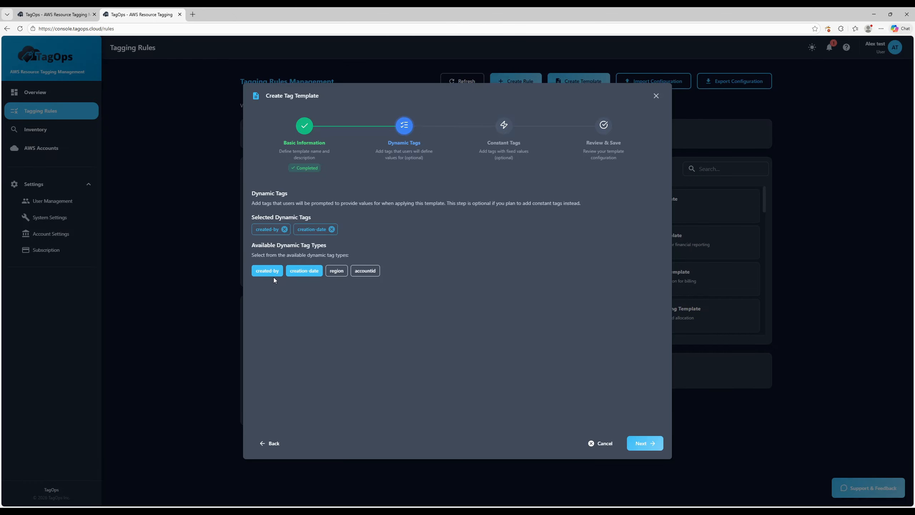
{"action": "left_click", "coordinate": [654, 446]}
{"action": "left_click", "coordinate": [646, 446]}
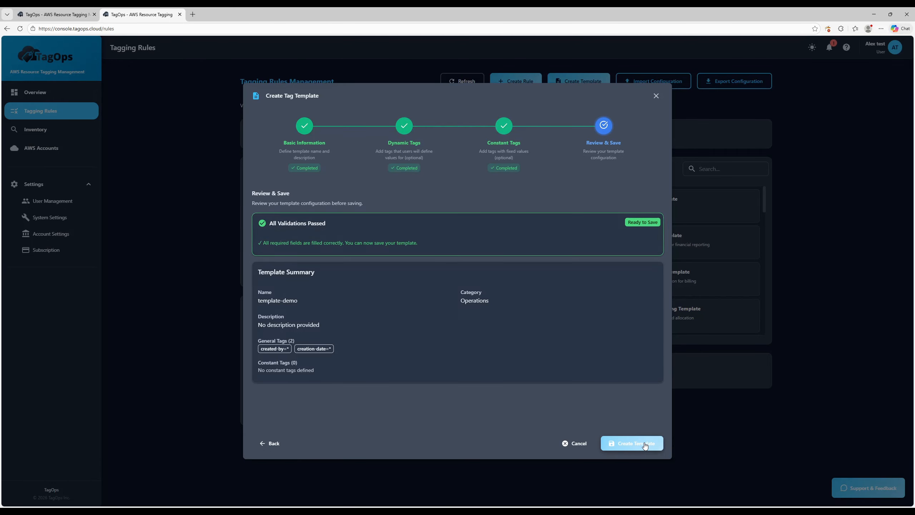
{"action": "left_click", "coordinate": [645, 446]}
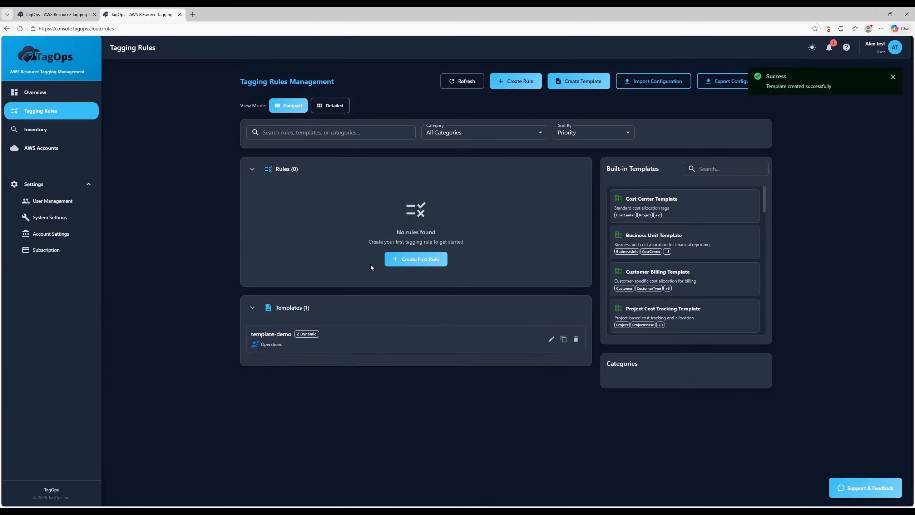
Start the first tagging rule, named rule-demo-creation-date-user, in the Operations category without a built-in template.
{"action": "left_click", "coordinate": [414, 260]}
{"action": "left_click", "coordinate": [360, 244]}
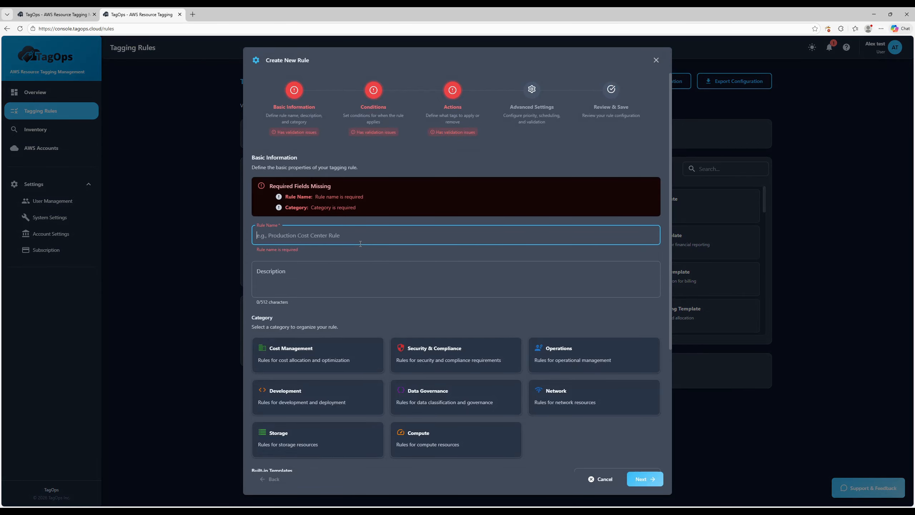
{"action": "type", "text": "rule-demo-"}
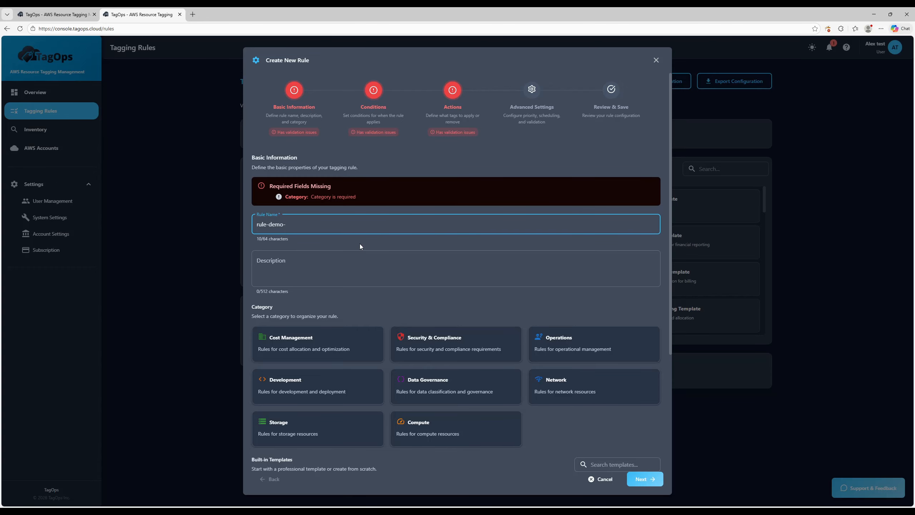
{"action": "type", "text": "create"}
{"action": "key", "text": "BackSpace"}
{"action": "key", "text": "BackSpace"}
{"action": "key", "text": "BackSpace"}
{"action": "key", "text": "BackSpace"}
{"action": "key", "text": "BackSpace"}
{"action": "type", "text": "ion-date-user"}
{"action": "left_click", "coordinate": [562, 348]}
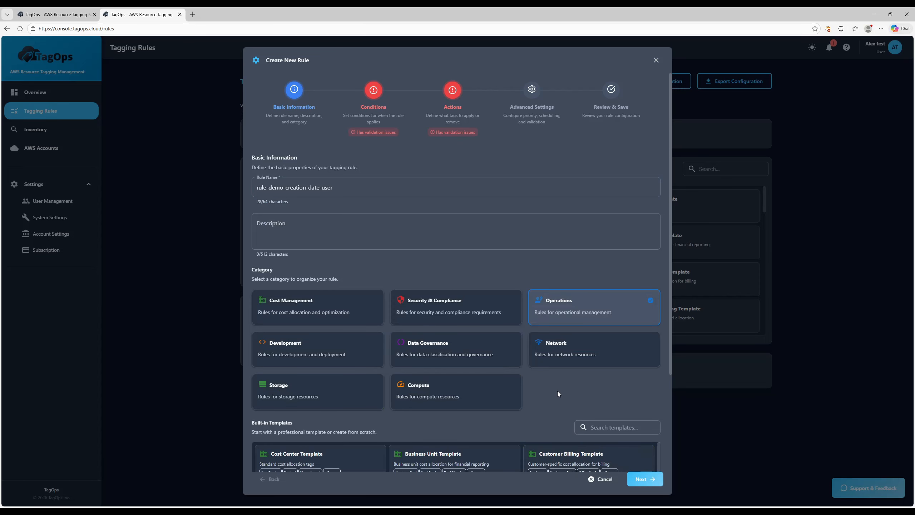
{"action": "scroll", "coordinate": [592, 374], "scroll_direction": "down", "scroll_amount": 3}
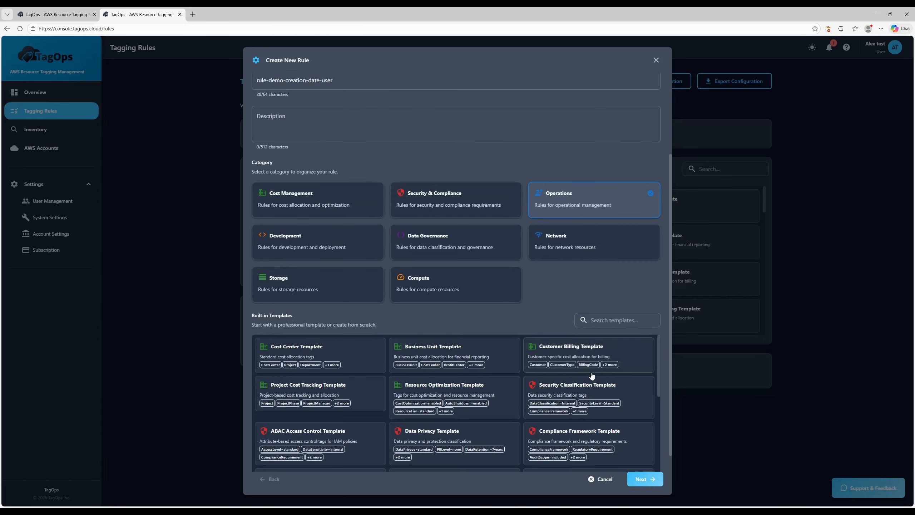
{"action": "scroll", "coordinate": [592, 375], "scroll_direction": "up", "scroll_amount": 3}
{"action": "left_click", "coordinate": [635, 482]}
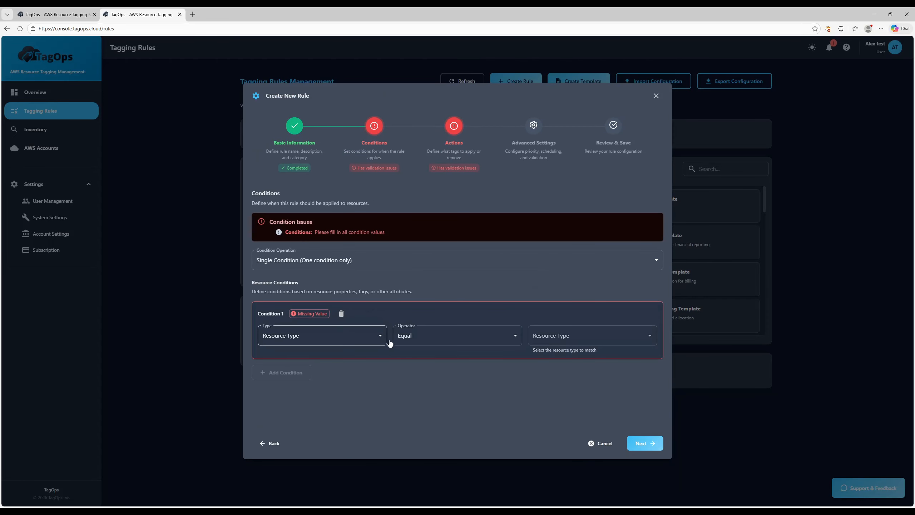
Define a single condition for the rule: Account ID equal to demo-Account, after viewing the available condition operations.
{"action": "left_click", "coordinate": [339, 342]}
{"action": "left_click", "coordinate": [334, 395]}
{"action": "left_click", "coordinate": [584, 337]}
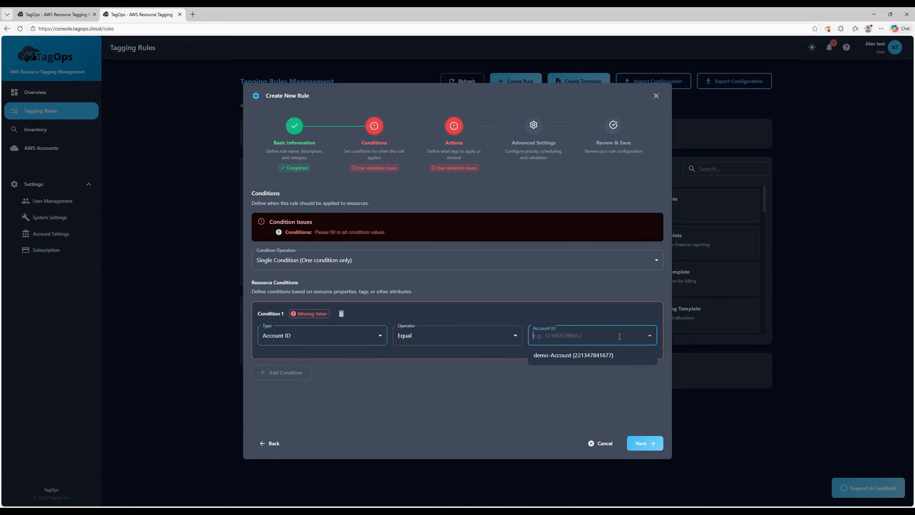
{"action": "left_click", "coordinate": [577, 356]}
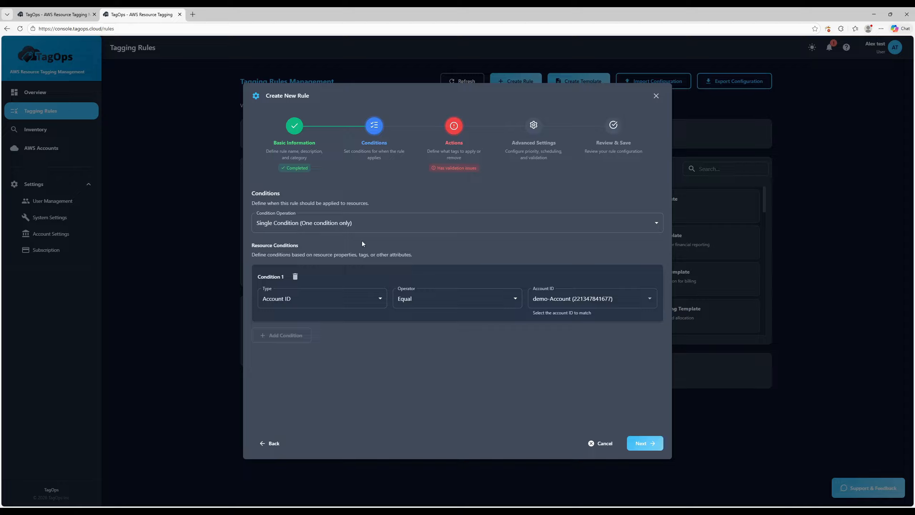
{"action": "left_click", "coordinate": [358, 226]}
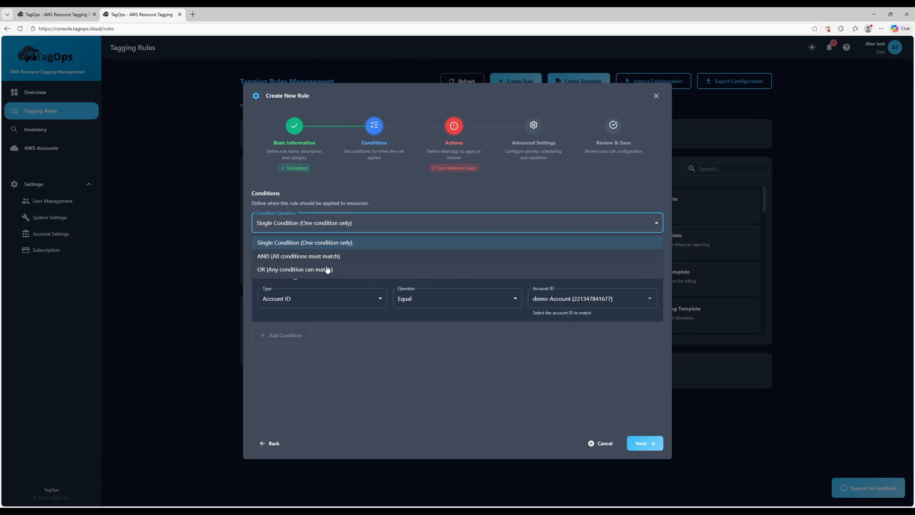
{"action": "left_click", "coordinate": [294, 327]}
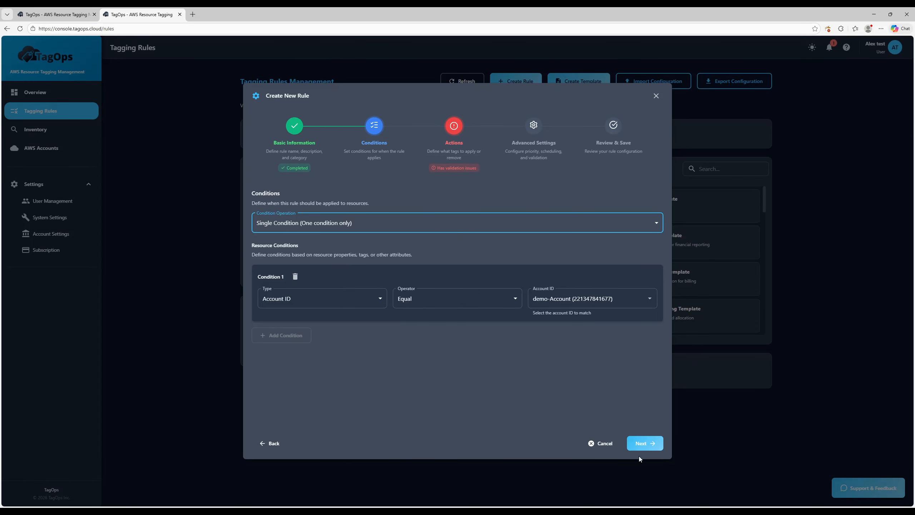
{"action": "left_click", "coordinate": [641, 446]}
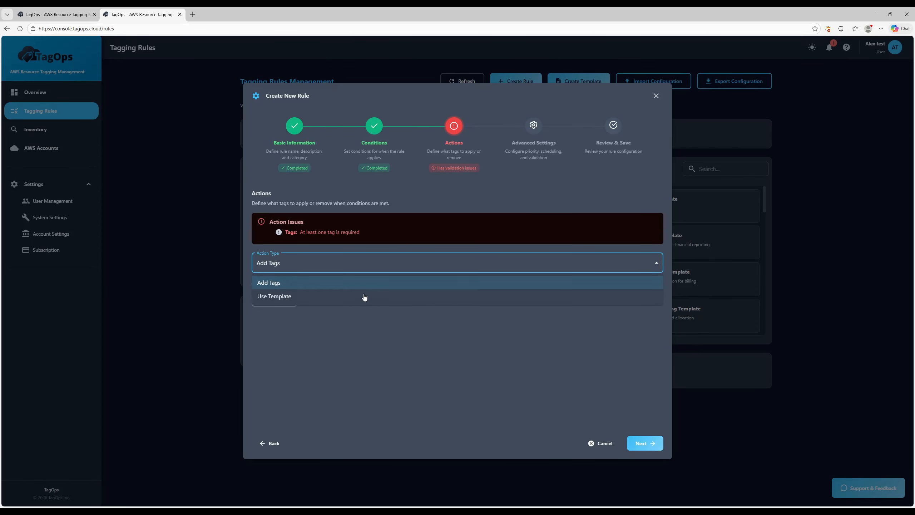
Set the rule's action to use template-demo, check its tags preview, and save the rule with the default advanced settings.
{"action": "left_click", "coordinate": [362, 299]}
{"action": "left_click", "coordinate": [351, 293]}
{"action": "left_click", "coordinate": [331, 309]}
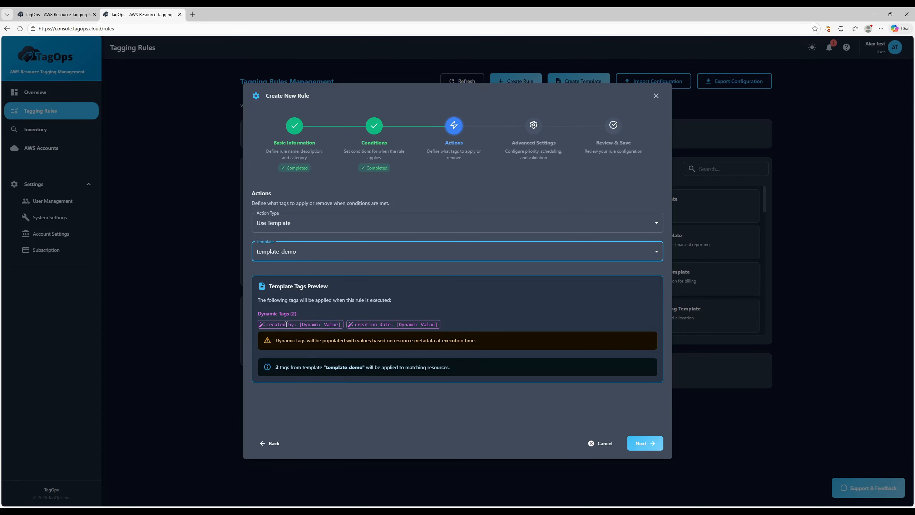
{"action": "left_click_drag", "start_coordinate": [268, 324], "coordinate": [321, 332]}
{"action": "left_click", "coordinate": [306, 323]}
{"action": "double_click", "coordinate": [378, 328]}
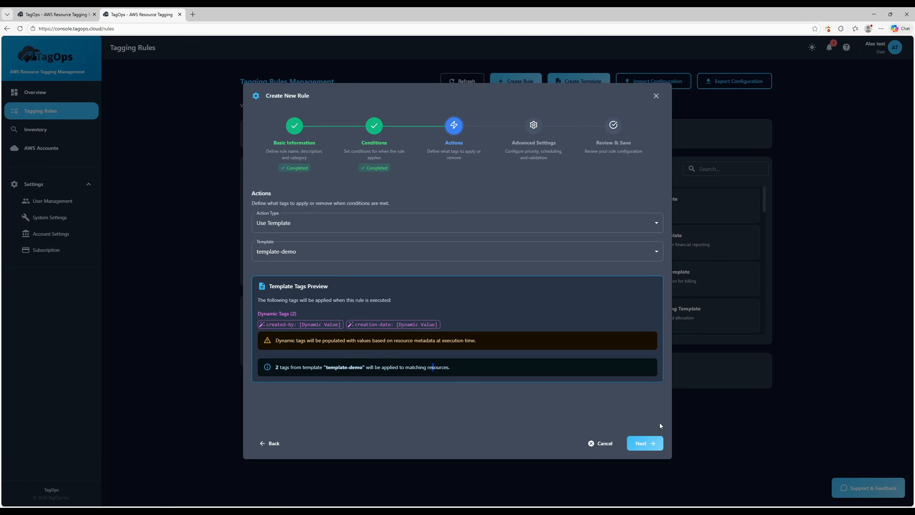
{"action": "left_click", "coordinate": [642, 443]}
{"action": "left_click", "coordinate": [642, 443]}
{"action": "left_click", "coordinate": [640, 443]}
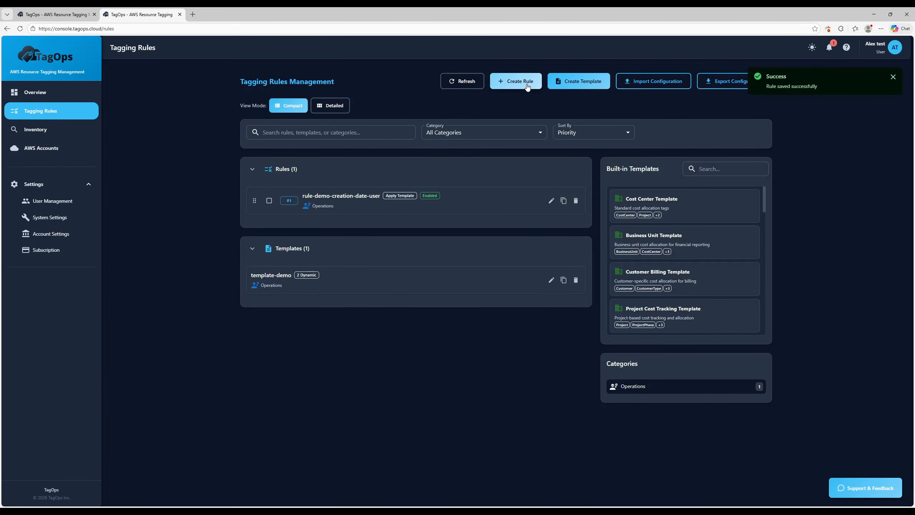
{"action": "left_click", "coordinate": [527, 87]}
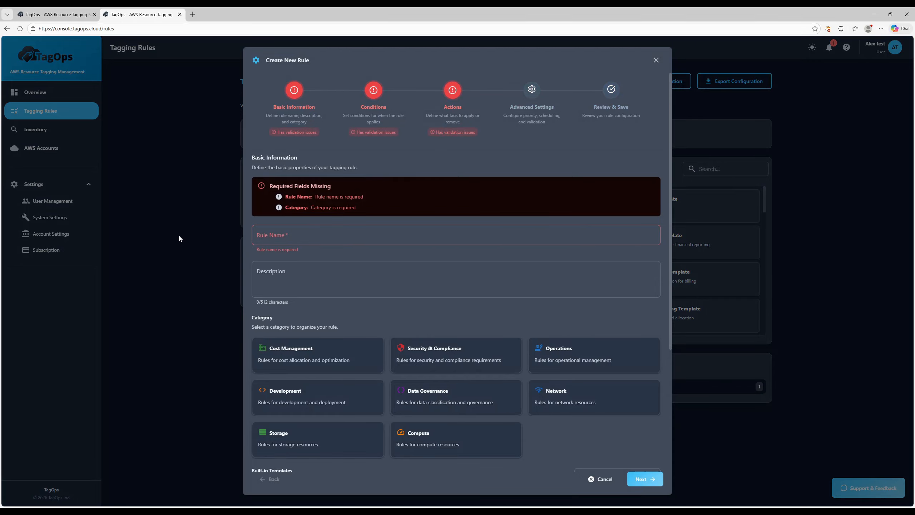
{"action": "left_click", "coordinate": [600, 479]}
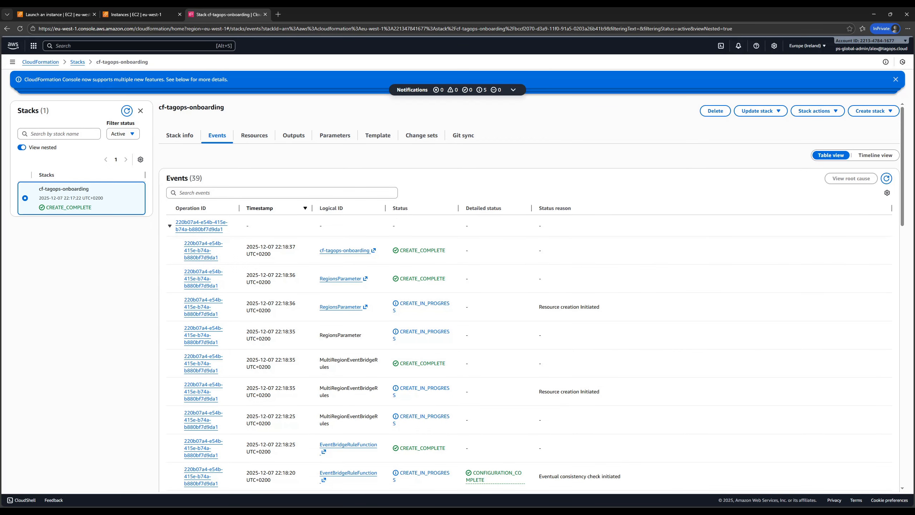
In the AWS console, refresh the EC2 instances list, close the old launch page, and start a new instance named i-ec2-demo.
{"action": "left_click", "coordinate": [134, 15]}
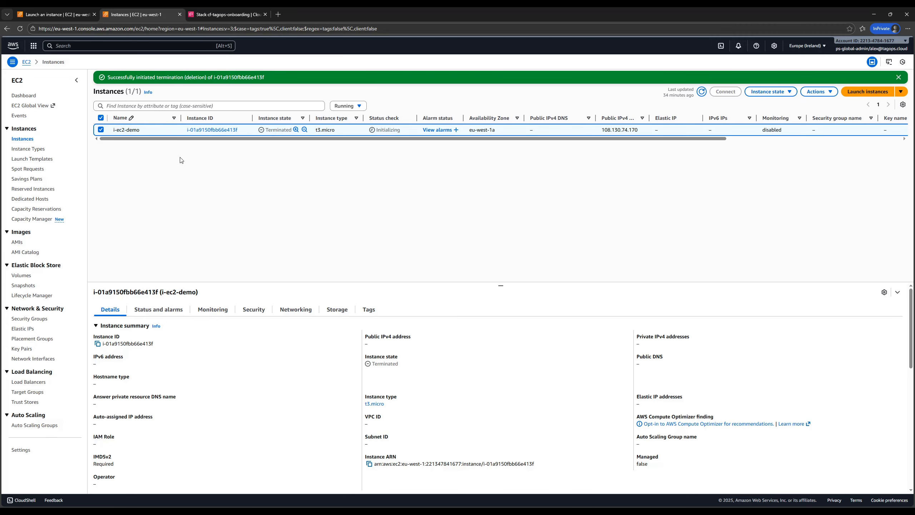
{"action": "left_click", "coordinate": [701, 93]}
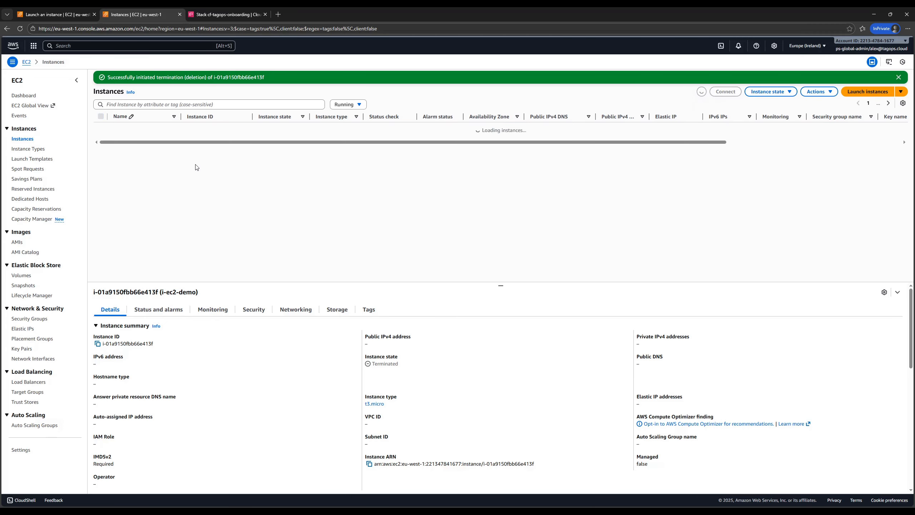
{"action": "middle_click", "coordinate": [46, 13]}
{"action": "left_click", "coordinate": [874, 94]}
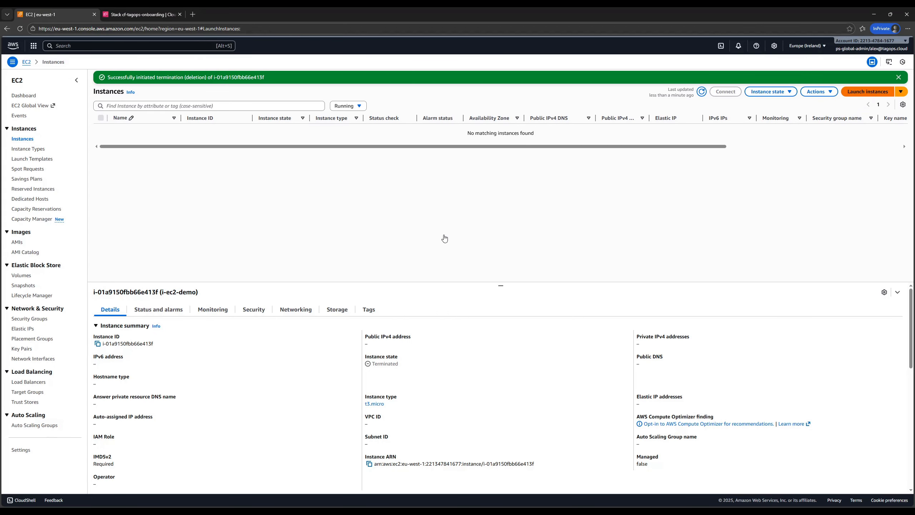
{"action": "left_click", "coordinate": [274, 150]}
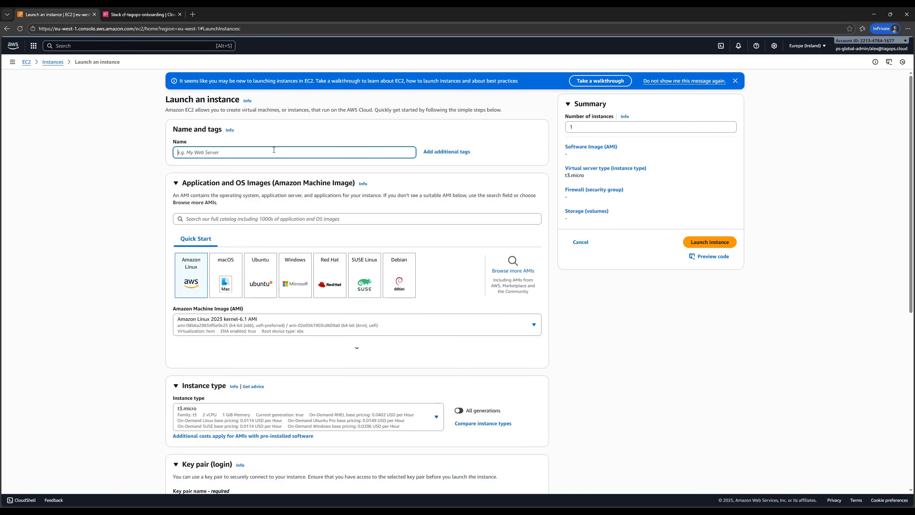
{"action": "type", "text": "i-ec2-demo"}
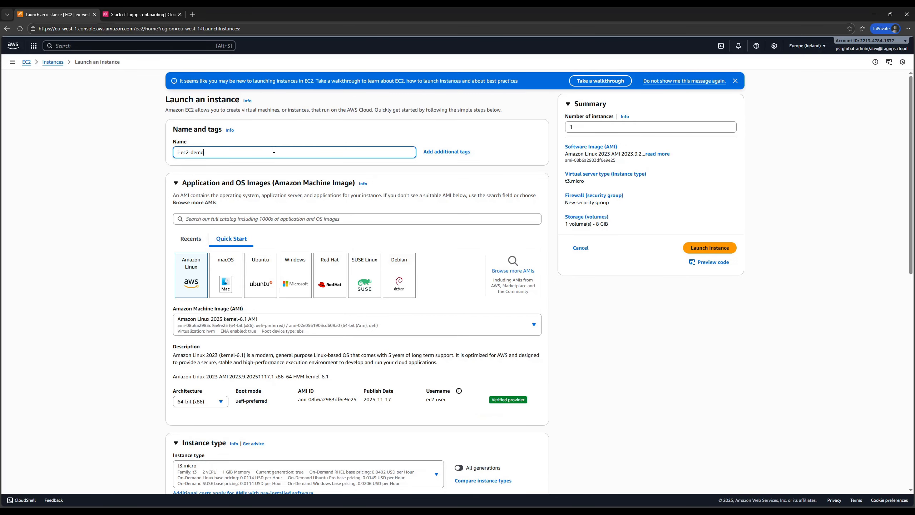
Configure the new instance's login to proceed without a key pair.
{"action": "left_click", "coordinate": [122, 317]}
{"action": "scroll", "coordinate": [170, 315], "scroll_direction": "down", "scroll_amount": 5}
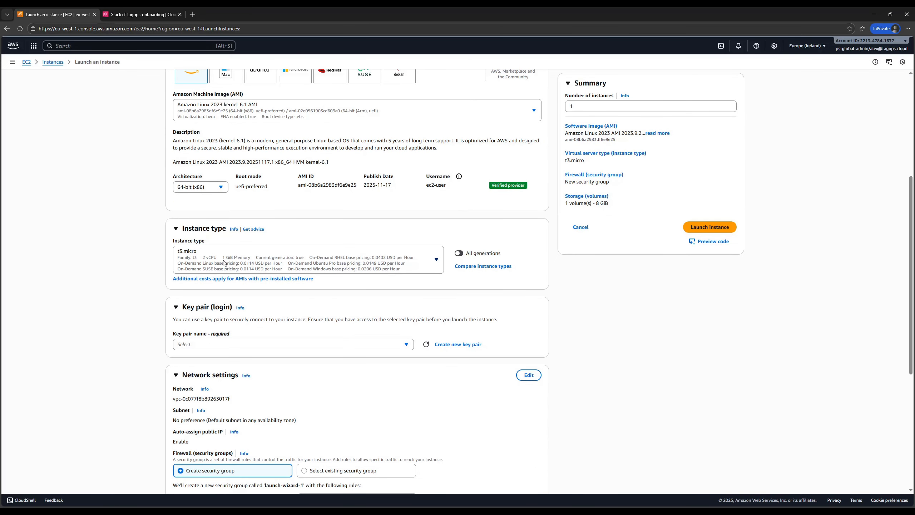
{"action": "scroll", "coordinate": [222, 274], "scroll_direction": "down", "scroll_amount": 3}
{"action": "left_click", "coordinate": [219, 239]}
{"action": "left_click", "coordinate": [218, 257]}
Use an existing security group for the instance's firewall and select the default group.
{"action": "scroll", "coordinate": [218, 260], "scroll_direction": "down", "scroll_amount": 3}
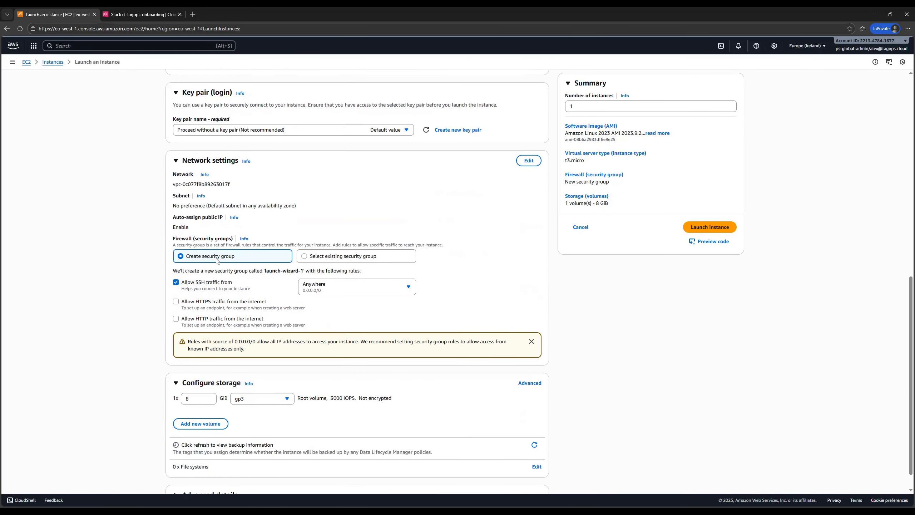
{"action": "left_click", "coordinate": [341, 257]}
{"action": "left_click", "coordinate": [217, 319]}
{"action": "left_click", "coordinate": [211, 345]}
{"action": "scroll", "coordinate": [202, 318], "scroll_direction": "down", "scroll_amount": 1}
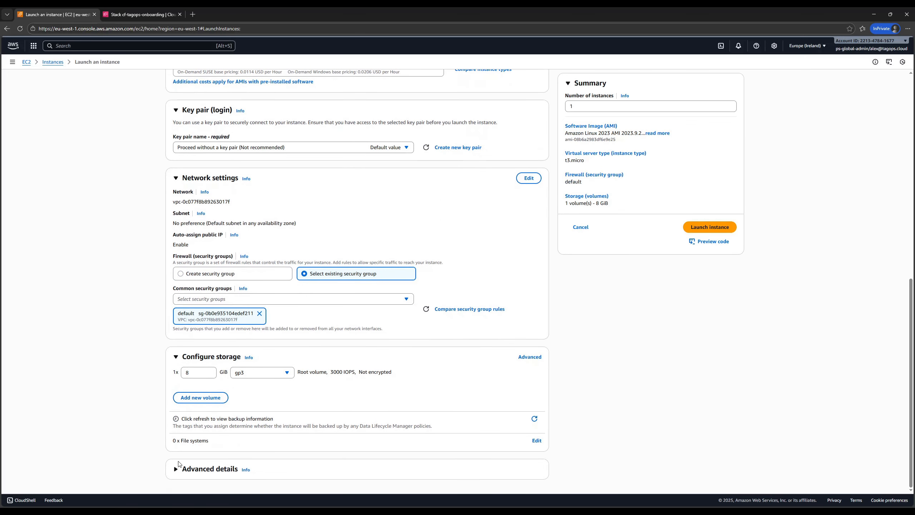
Assign the IAM instance profile role-ec2-security in the advanced details and launch the instance.
{"action": "left_click", "coordinate": [177, 469]}
{"action": "scroll", "coordinate": [173, 458], "scroll_direction": "down", "scroll_amount": 9}
{"action": "left_click", "coordinate": [216, 198]}
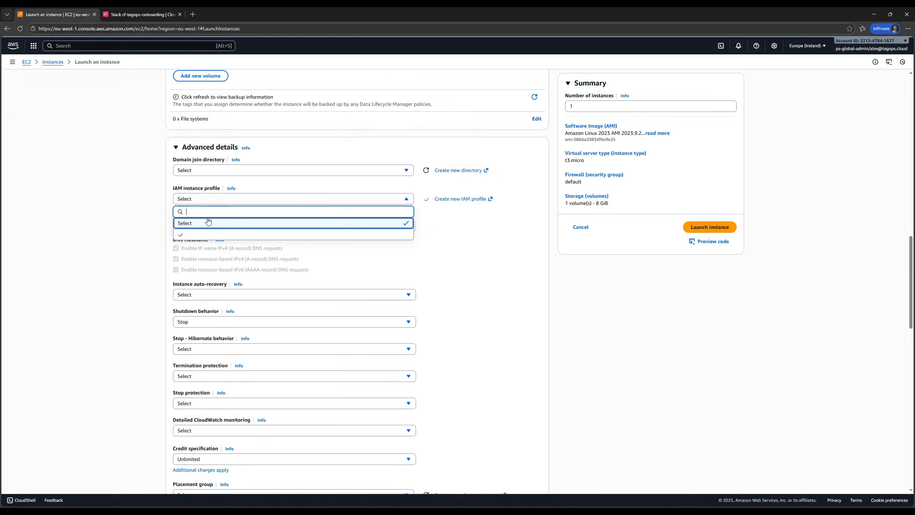
{"action": "left_click", "coordinate": [208, 238]}
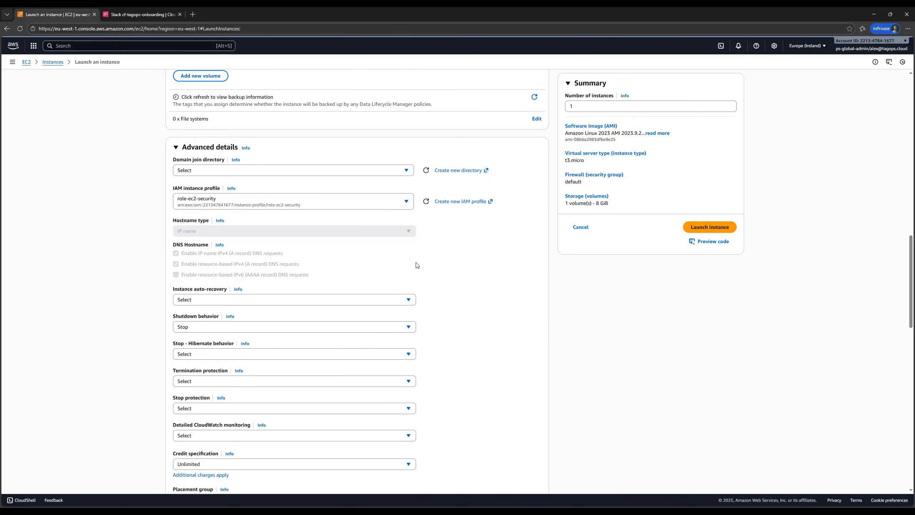
{"action": "left_click", "coordinate": [721, 230]}
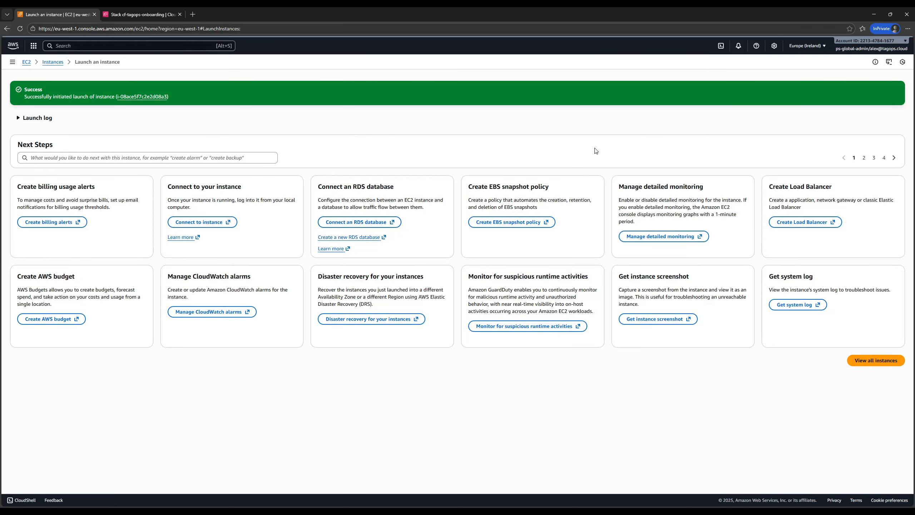
Open the launched instance's details and examine its created-by, Name and creation-date tags.
{"action": "left_click", "coordinate": [140, 96]}
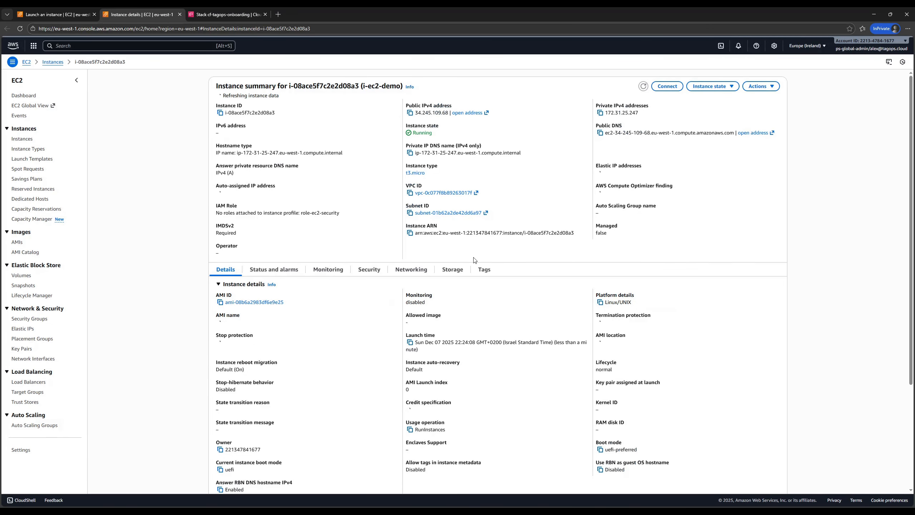
{"action": "left_click", "coordinate": [485, 271]}
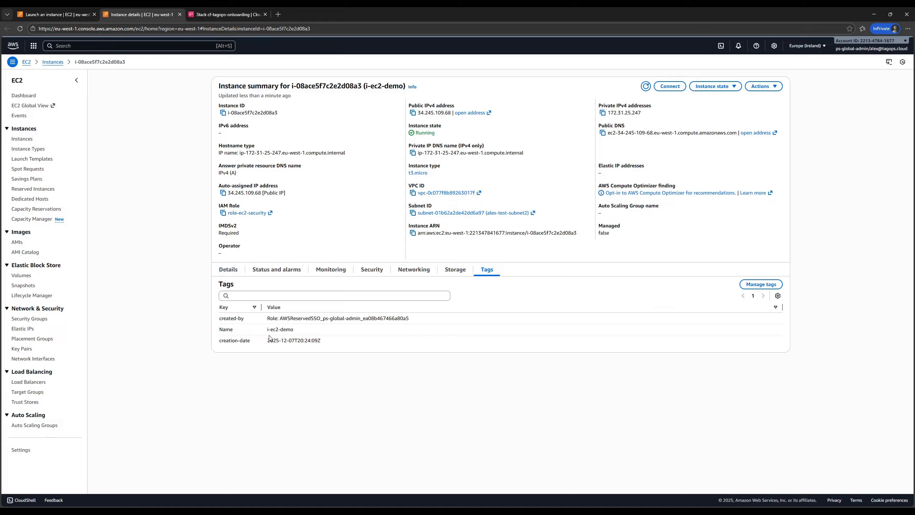
{"action": "left_click_drag", "start_coordinate": [211, 319], "coordinate": [409, 319]}
{"action": "double_click", "coordinate": [304, 318]}
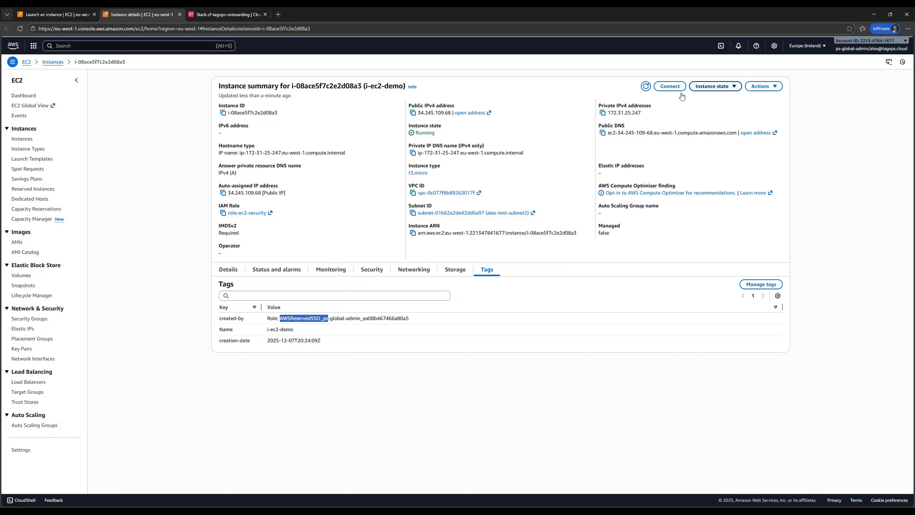
{"action": "left_click", "coordinate": [347, 328]}
{"action": "triple_click", "coordinate": [347, 328]}
{"action": "triple_click", "coordinate": [343, 320]}
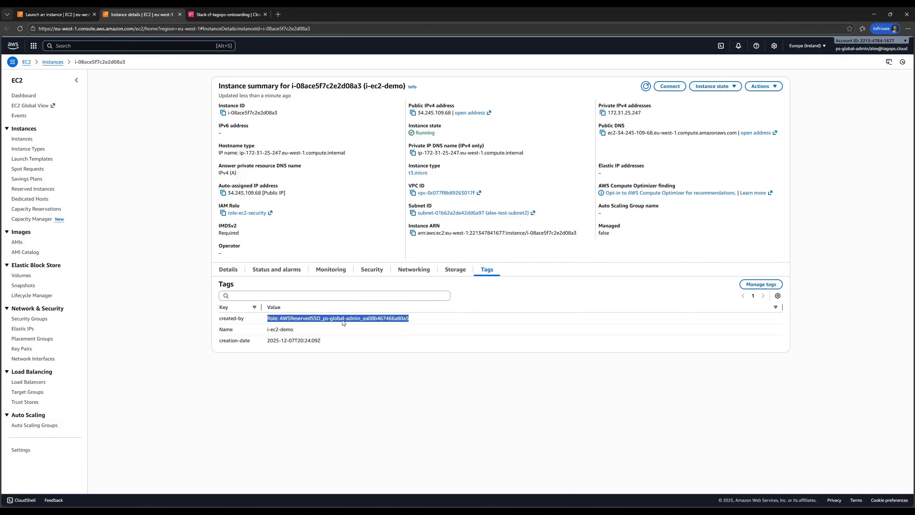
{"action": "left_click_drag", "start_coordinate": [218, 330], "coordinate": [297, 332]}
{"action": "left_click", "coordinate": [280, 331]}
{"action": "triple_click", "coordinate": [279, 331]}
{"action": "triple_click", "coordinate": [235, 340]}
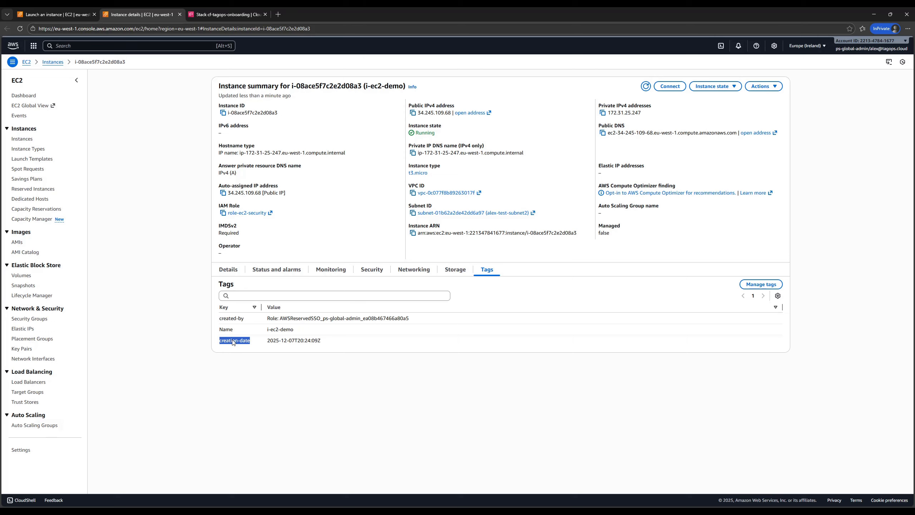
{"action": "left_click", "coordinate": [244, 347]}
{"action": "left_click_drag", "start_coordinate": [265, 345], "coordinate": [320, 345]}
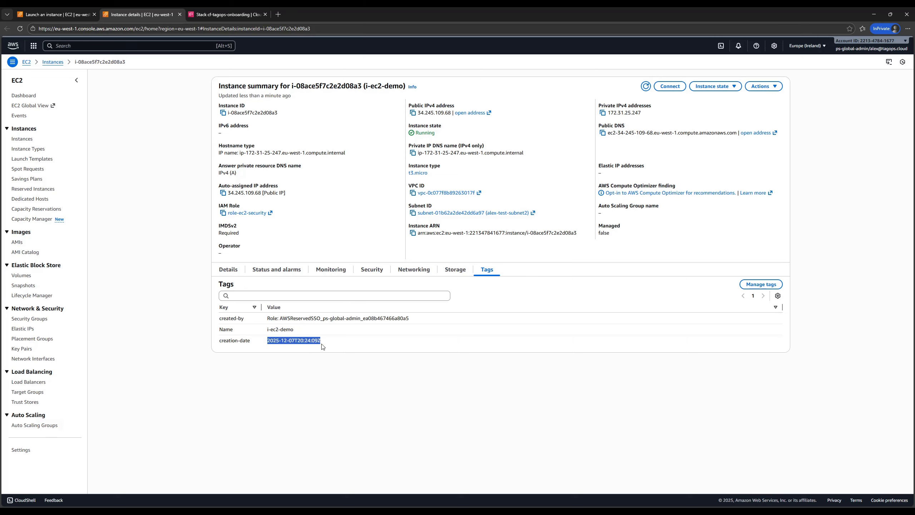
{"action": "left_click", "coordinate": [314, 363]}
Return to the EC2 instances list, refresh it, and filter it to running instances.
{"action": "left_click", "coordinate": [52, 62]}
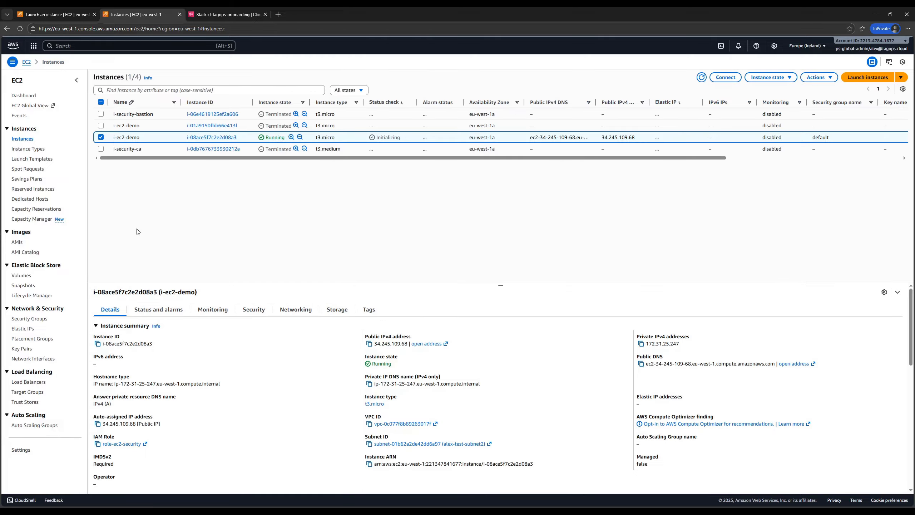
{"action": "left_click", "coordinate": [702, 77]}
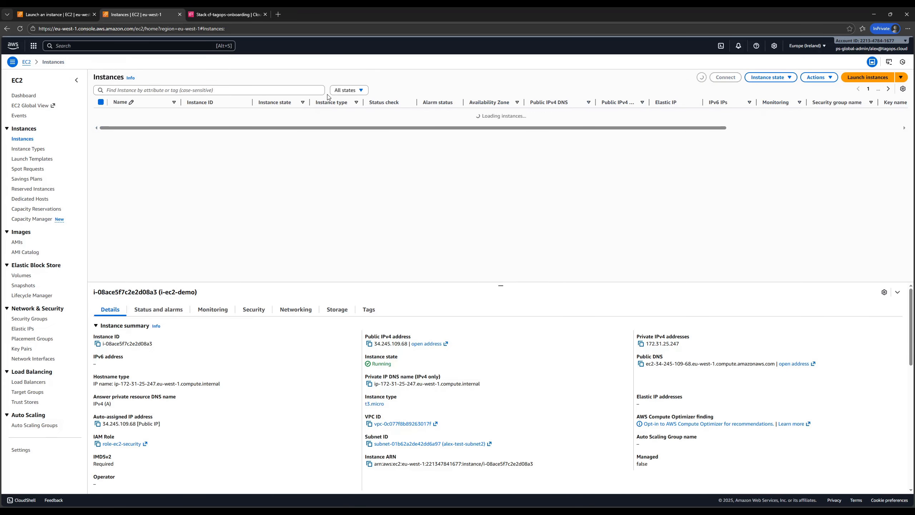
{"action": "left_click", "coordinate": [349, 90]}
{"action": "left_click", "coordinate": [347, 114]}
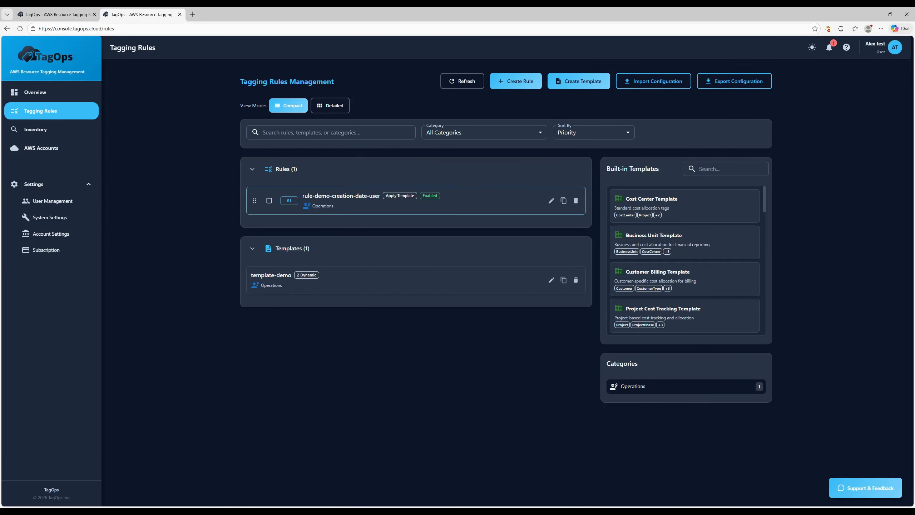
In TagOps, start a rule named rule-test-demo-instance in the Cost Management category using the built-in Cost Center Template.
{"action": "key", "text": "alt"}
{"action": "left_click", "coordinate": [495, 83]}
{"action": "left_click", "coordinate": [311, 235]}
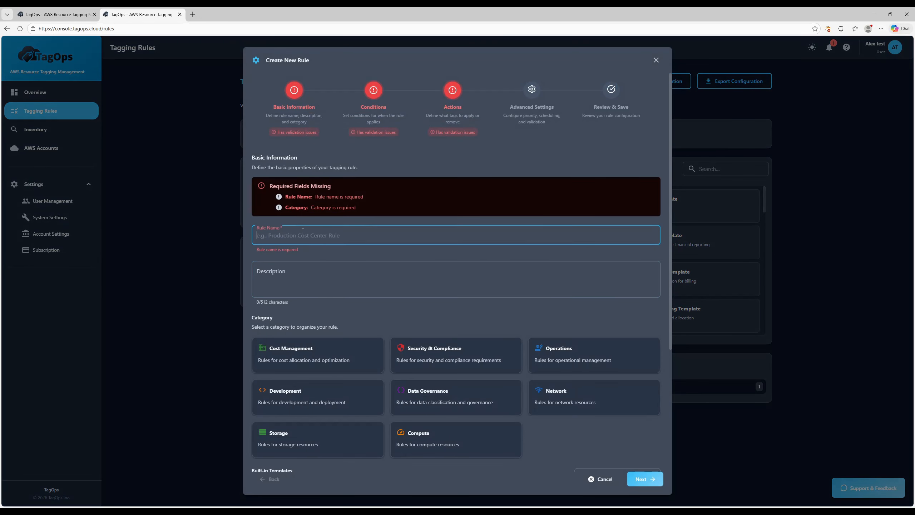
{"action": "type", "text": "rule-test-de"}
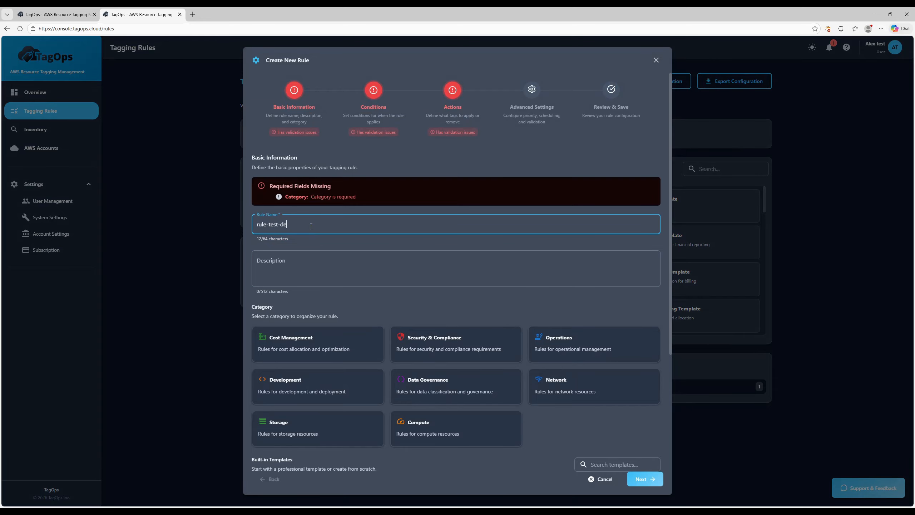
{"action": "type", "text": "mo-instance"}
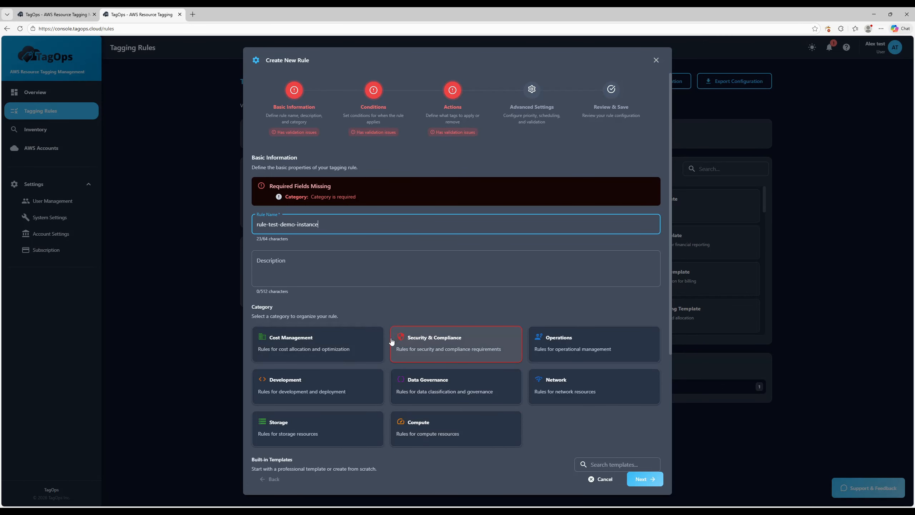
{"action": "scroll", "coordinate": [360, 305], "scroll_direction": "down", "scroll_amount": 3}
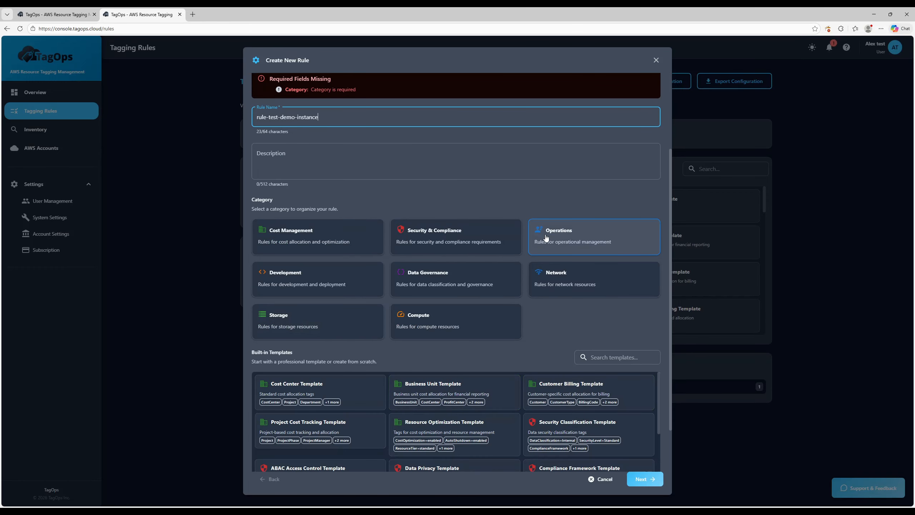
{"action": "left_click", "coordinate": [306, 233]}
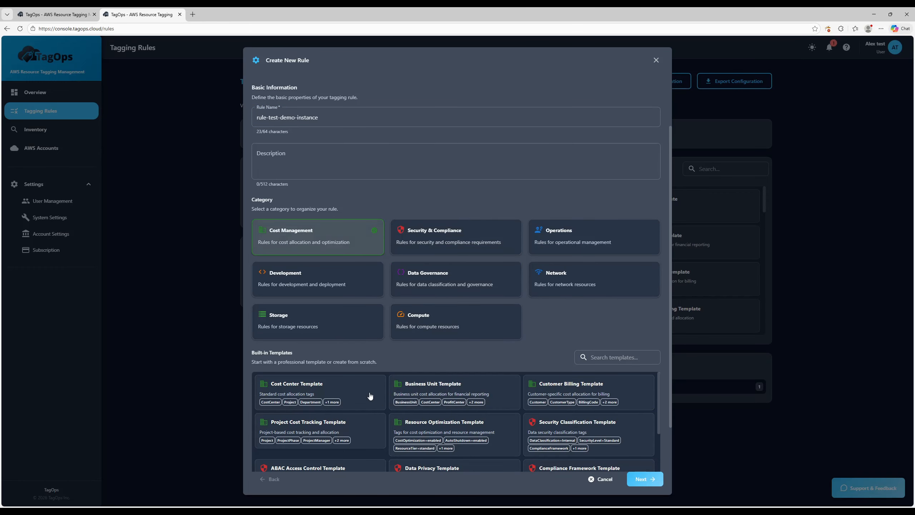
{"action": "left_click", "coordinate": [287, 386]}
{"action": "left_click", "coordinate": [645, 479]}
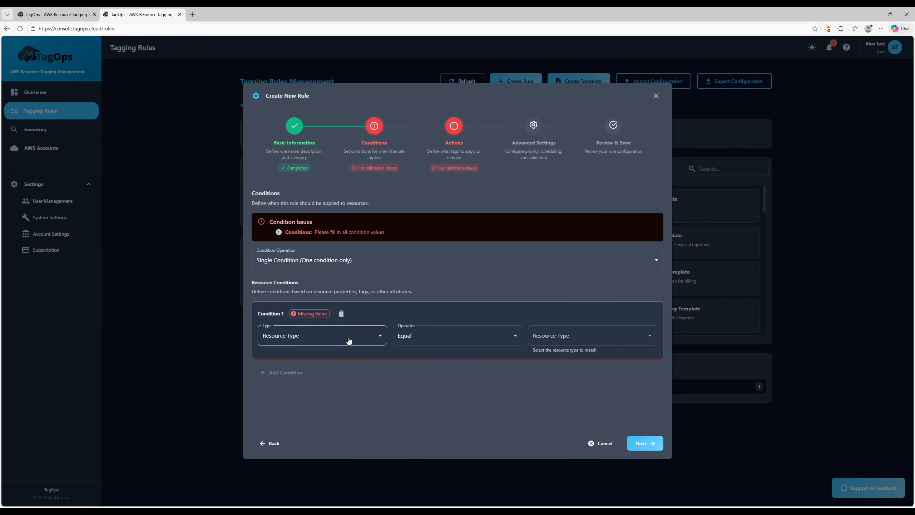
Define the rule's single condition as Resource Name contains demo, and proceed to the actions.
{"action": "left_click", "coordinate": [360, 336]}
{"action": "left_click", "coordinate": [299, 396]}
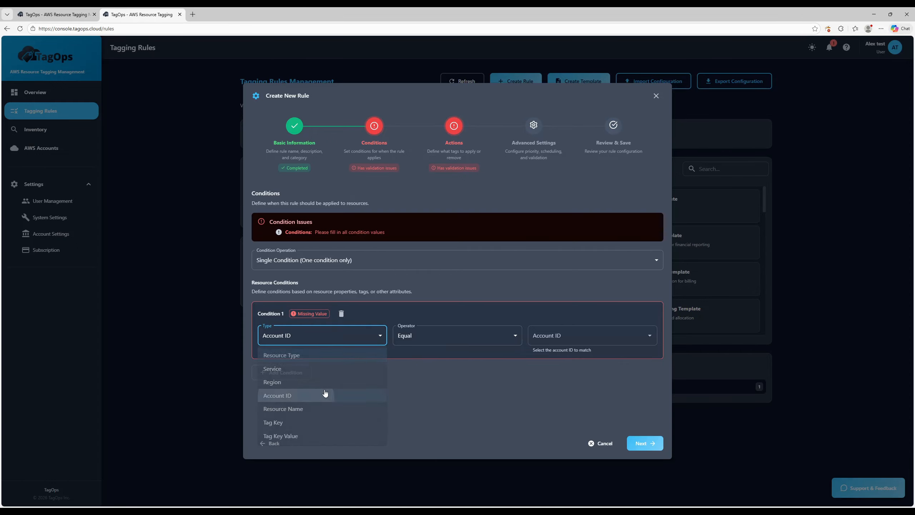
{"action": "left_click", "coordinate": [299, 335]}
{"action": "left_click", "coordinate": [301, 410]}
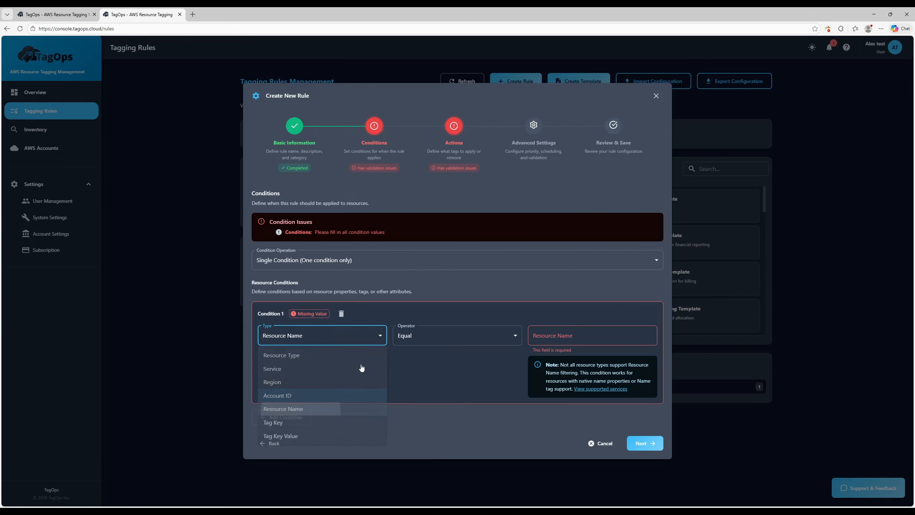
{"action": "left_click", "coordinate": [447, 336]}
{"action": "left_click", "coordinate": [429, 437]}
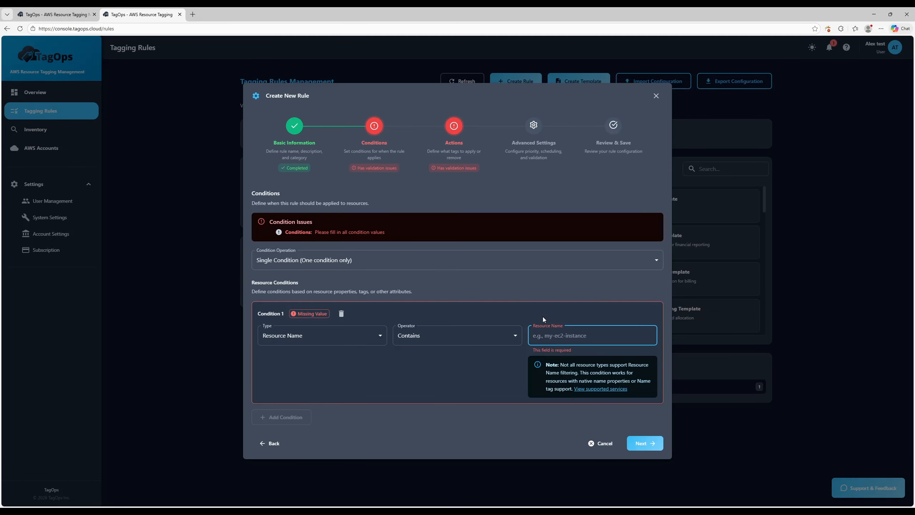
{"action": "type", "text": "demo"}
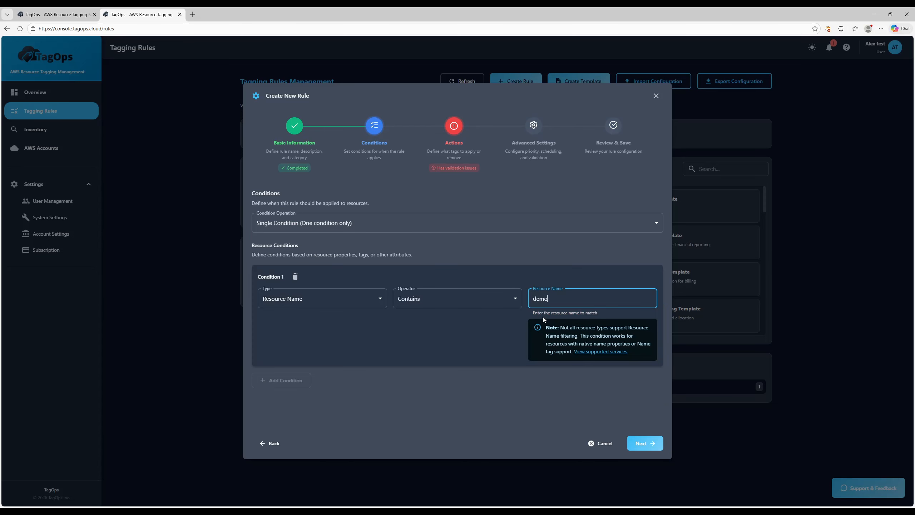
{"action": "left_click", "coordinate": [573, 417]}
{"action": "left_click", "coordinate": [645, 443]}
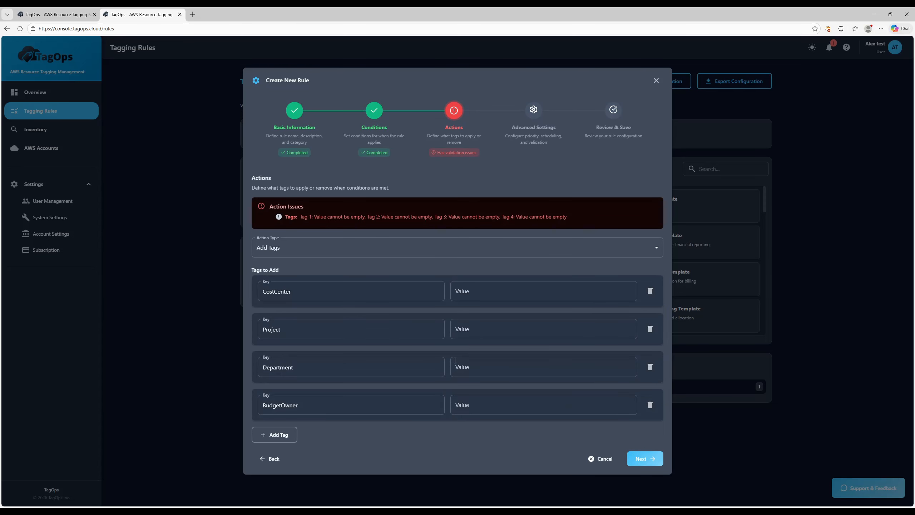
Remove the Project tag from the rule, set Department to Demo, and enter the owner's first name for BudgetOwner.
{"action": "left_click", "coordinate": [533, 328]}
{"action": "left_click", "coordinate": [649, 329]}
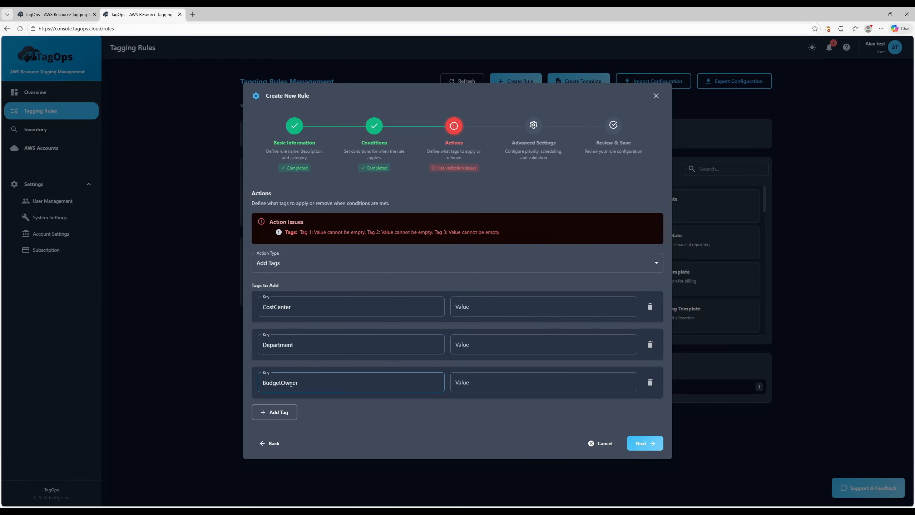
{"action": "left_click", "coordinate": [496, 337]}
{"action": "type", "text": "Demo"}
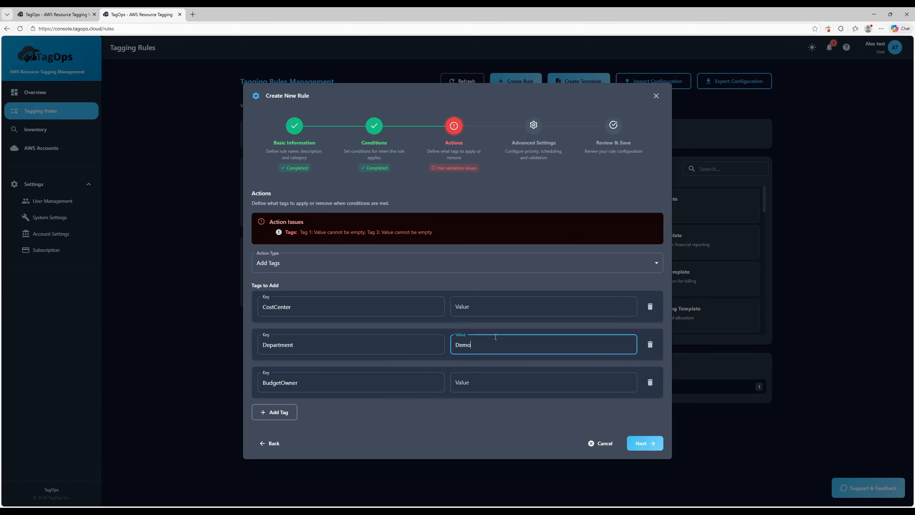
{"action": "left_click", "coordinate": [513, 373]}
{"action": "type", "text": "Alex"}
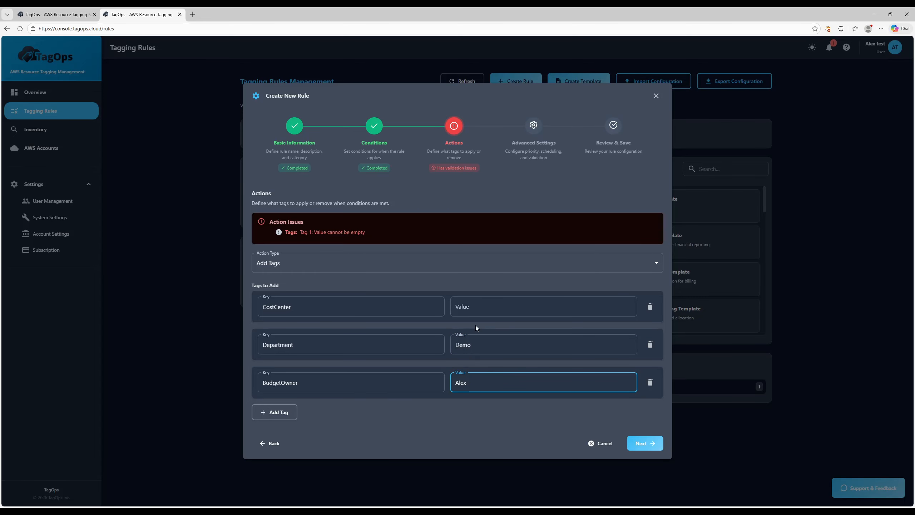
Set the CostCenter tag value to Production and save the rule with the default advanced settings.
{"action": "left_click", "coordinate": [496, 309]}
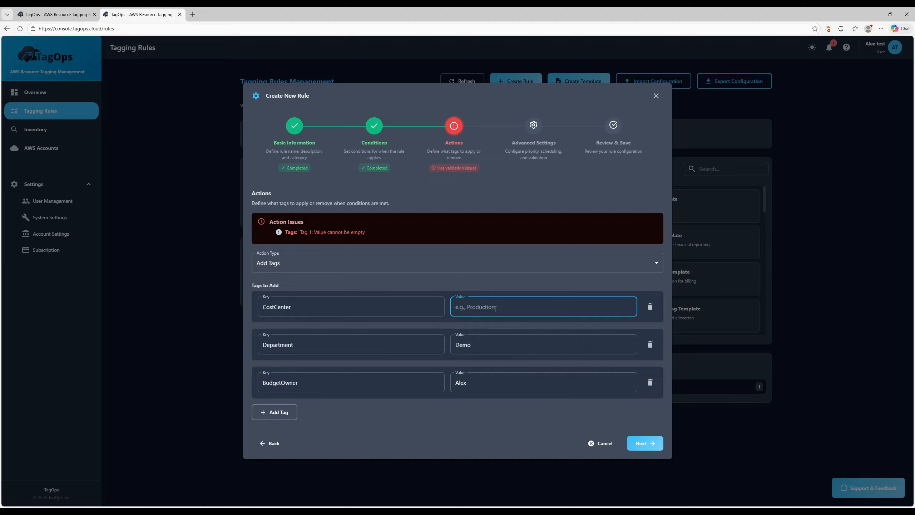
{"action": "type", "text": "P"}
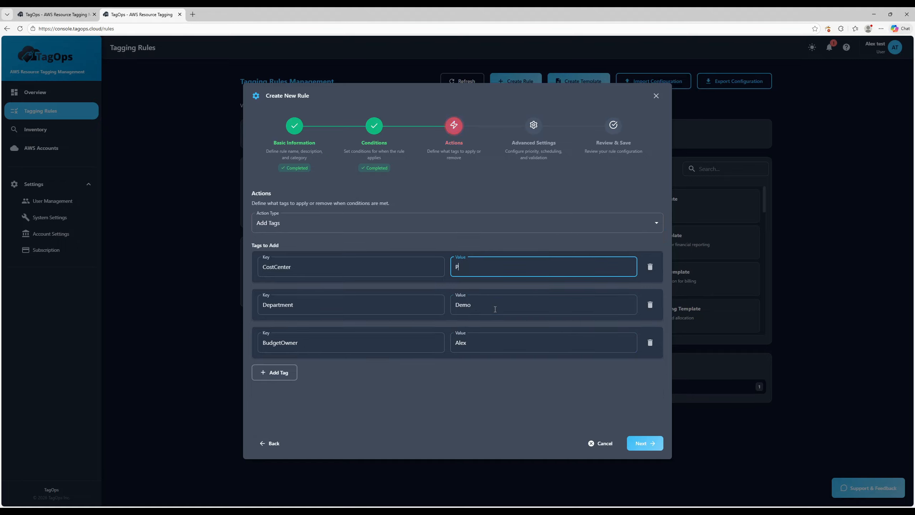
{"action": "type", "text": "roduction"}
{"action": "left_click", "coordinate": [474, 394]}
{"action": "left_click", "coordinate": [646, 443]}
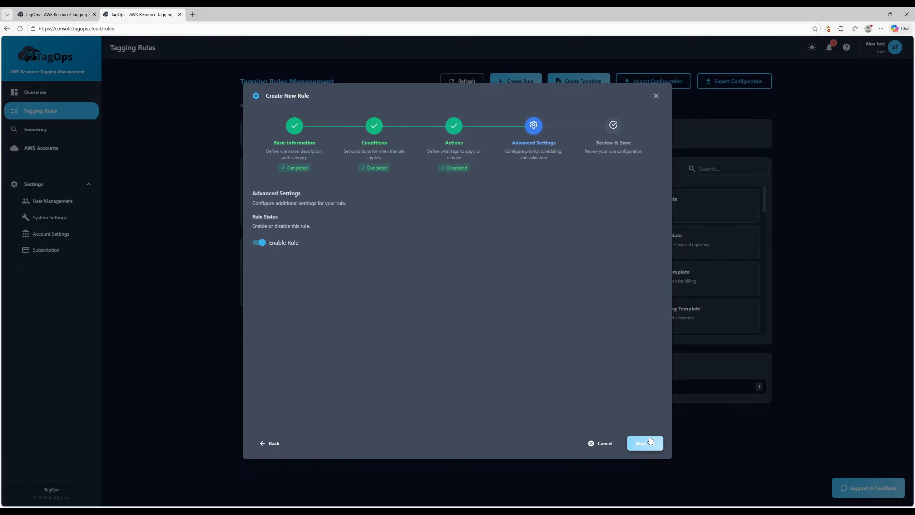
{"action": "left_click", "coordinate": [645, 444]}
{"action": "left_click", "coordinate": [643, 444]}
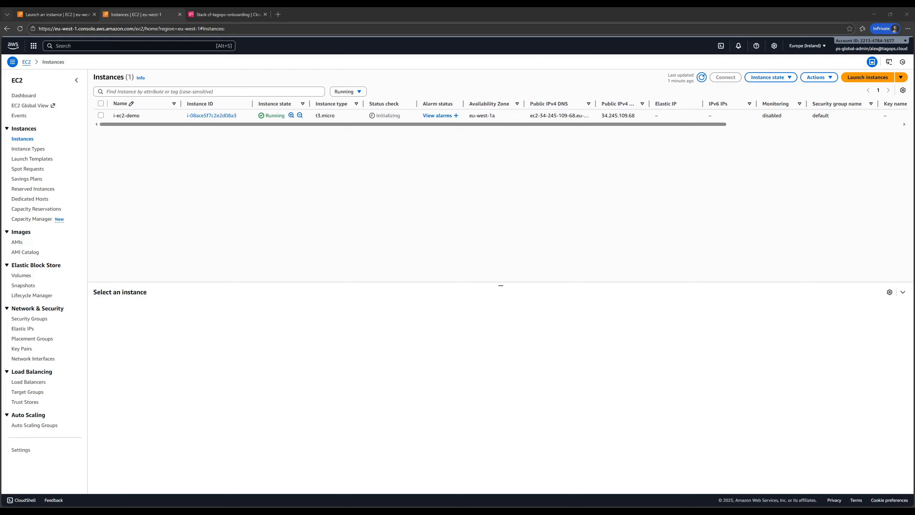
Switch to the AWS EC2 console and display the tags of the running i-ec2-demo instance.
{"action": "left_click", "coordinate": [104, 148]}
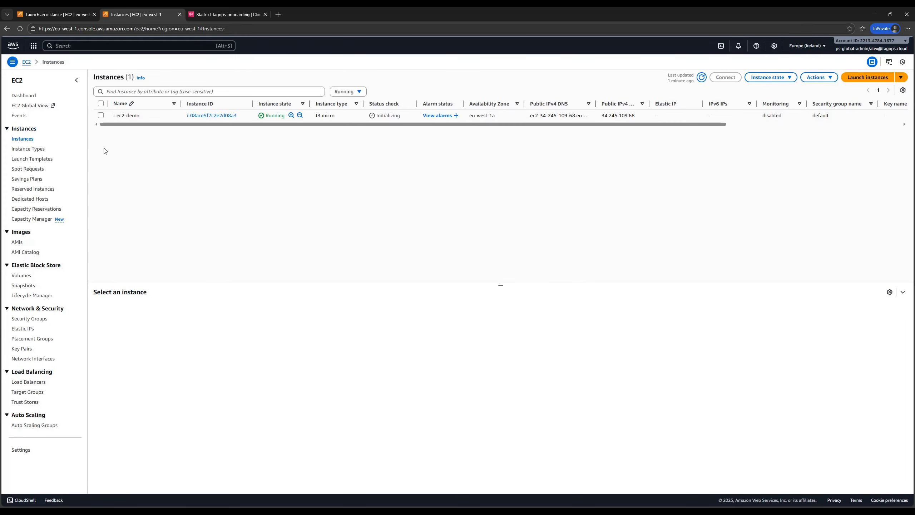
{"action": "left_click", "coordinate": [101, 115]}
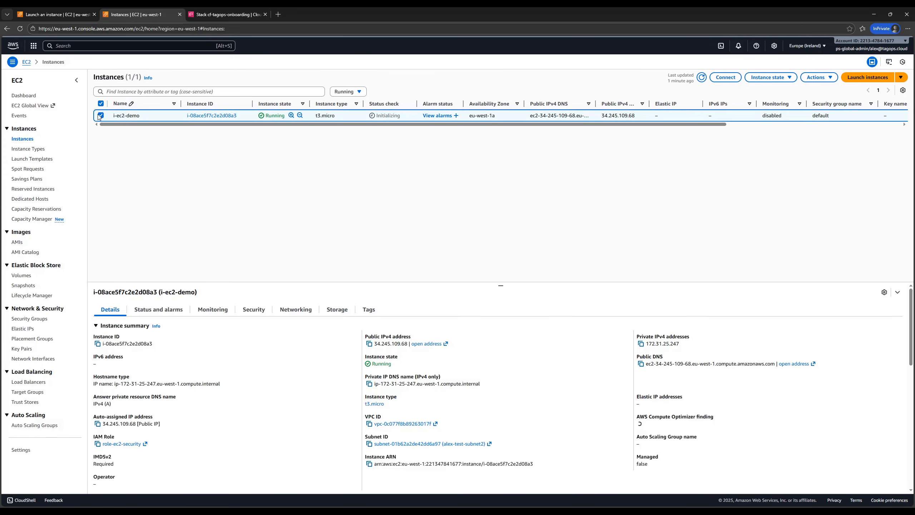
{"action": "left_click", "coordinate": [369, 311]}
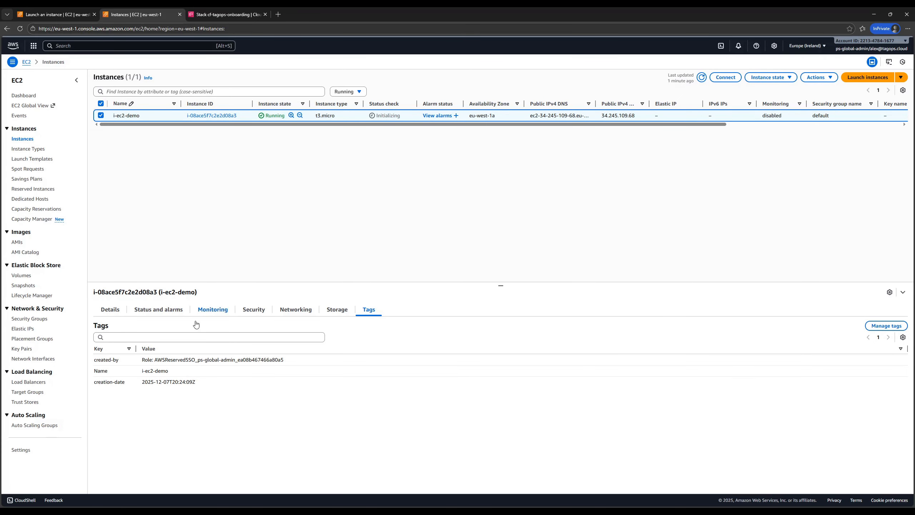
Add a tag with key a and value a to the running i-ec2-demo instance and save it.
{"action": "left_click", "coordinate": [886, 325]}
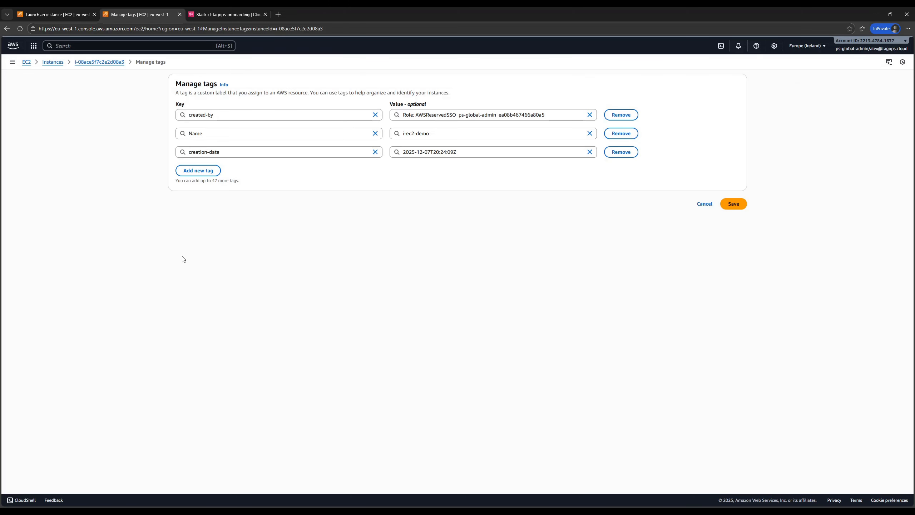
{"action": "left_click", "coordinate": [207, 171]}
{"action": "type", "text": "a"}
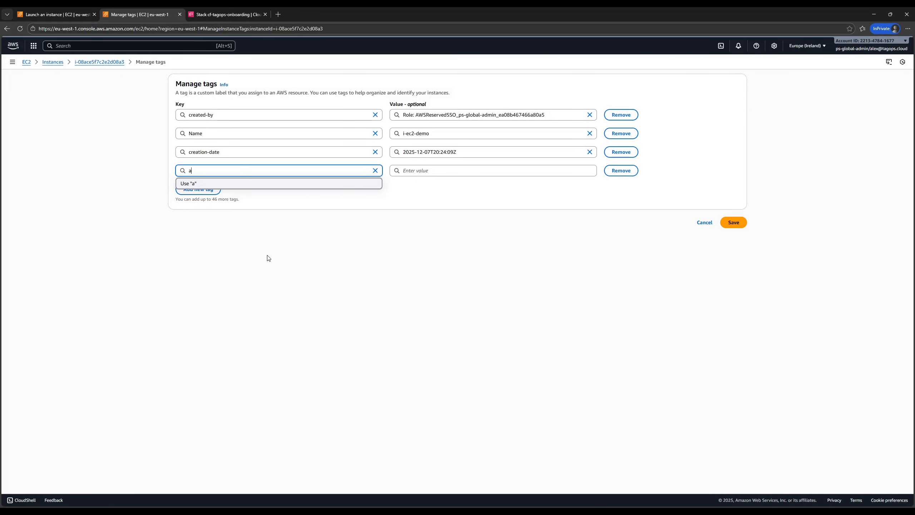
{"action": "left_click", "coordinate": [486, 170]}
{"action": "type", "text": "a"}
{"action": "left_click", "coordinate": [368, 234]}
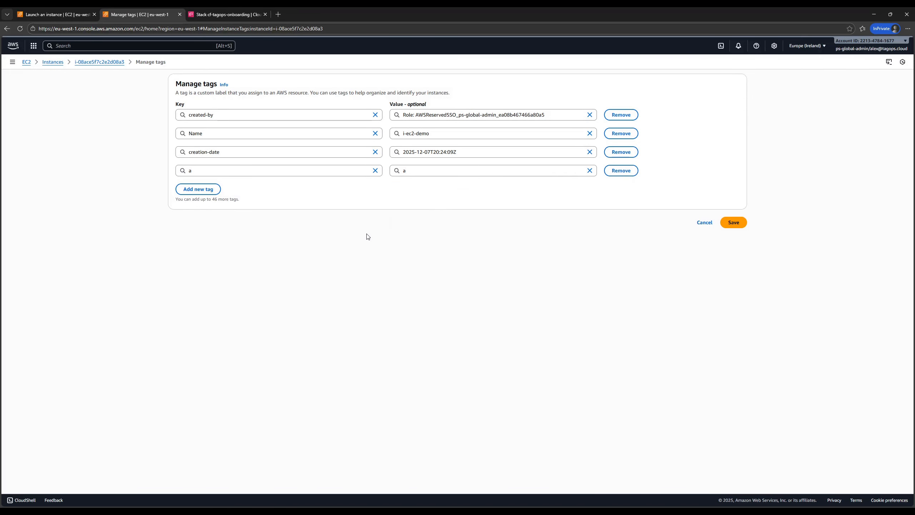
{"action": "left_click", "coordinate": [733, 222]}
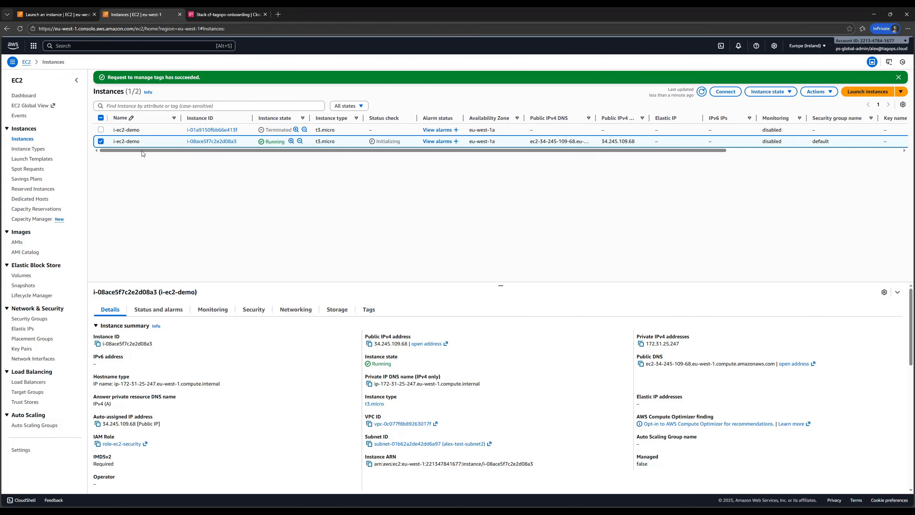
Filter the instance list to Running and display the i-ec2-demo instance's tags in an enlarged details pane.
{"action": "left_click", "coordinate": [359, 107]}
{"action": "left_click", "coordinate": [346, 137]}
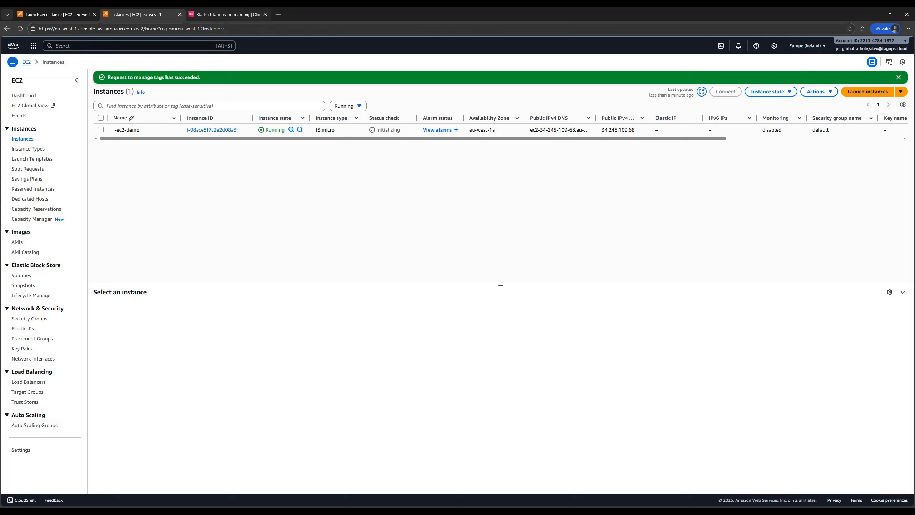
{"action": "left_click", "coordinate": [102, 130]}
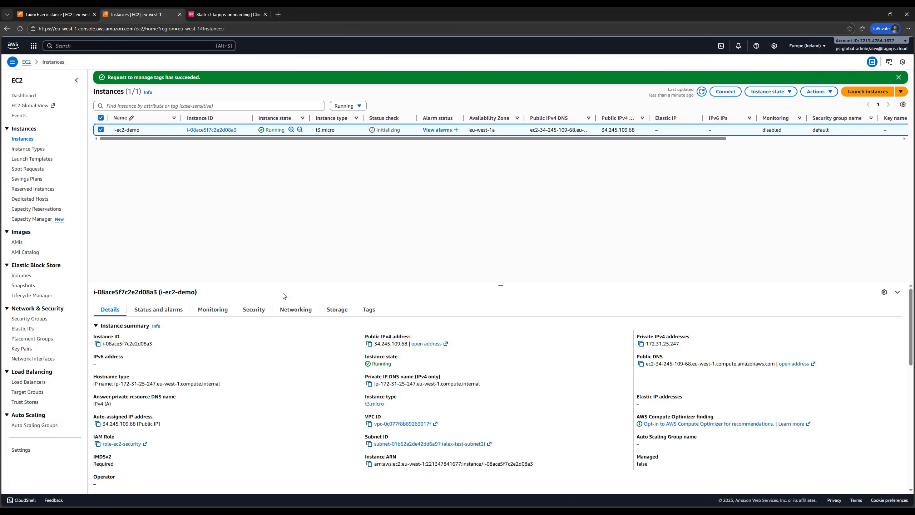
{"action": "left_click", "coordinate": [369, 309]}
{"action": "left_click_drag", "start_coordinate": [502, 285], "coordinate": [501, 198]}
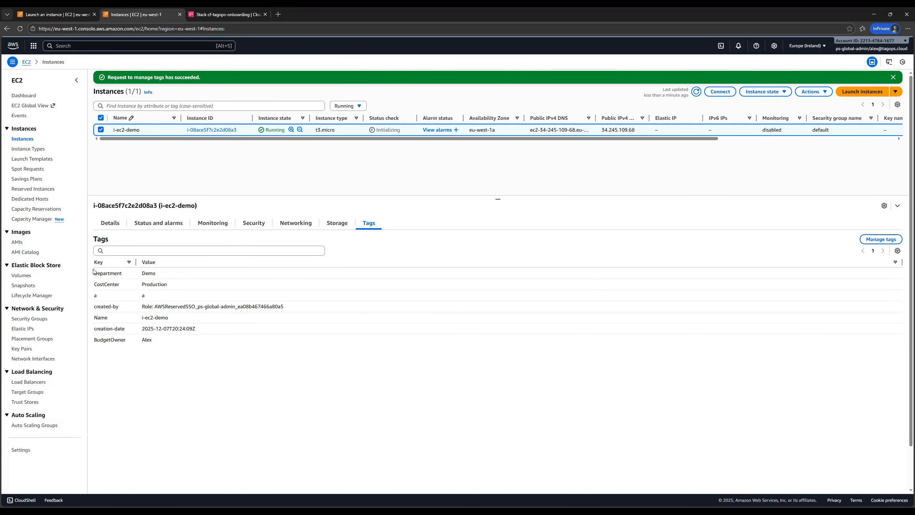
Examine the instance's Department, CostCenter, BudgetOwner and a tags against the values defined in the tagging rule.
{"action": "left_click_drag", "start_coordinate": [94, 274], "coordinate": [122, 277]}
{"action": "double_click", "coordinate": [117, 275]}
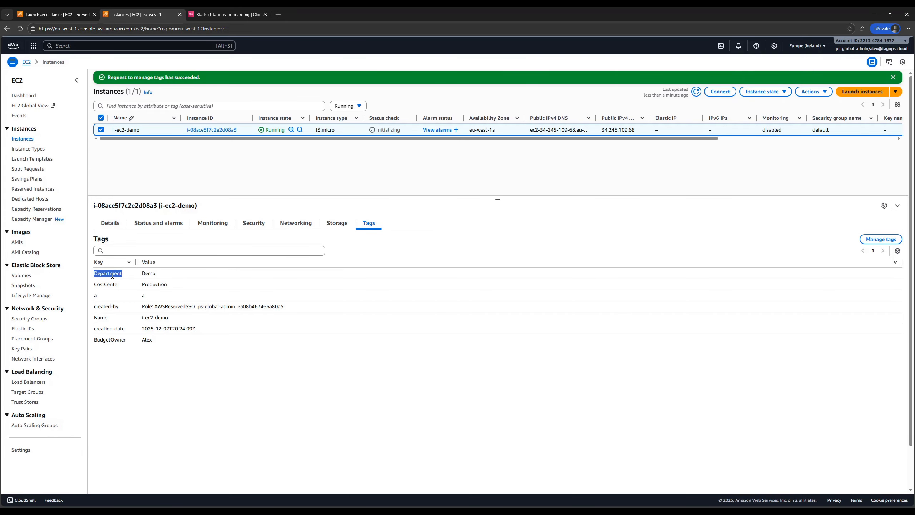
{"action": "double_click", "coordinate": [149, 277]}
{"action": "double_click", "coordinate": [113, 284]}
{"action": "double_click", "coordinate": [152, 285]}
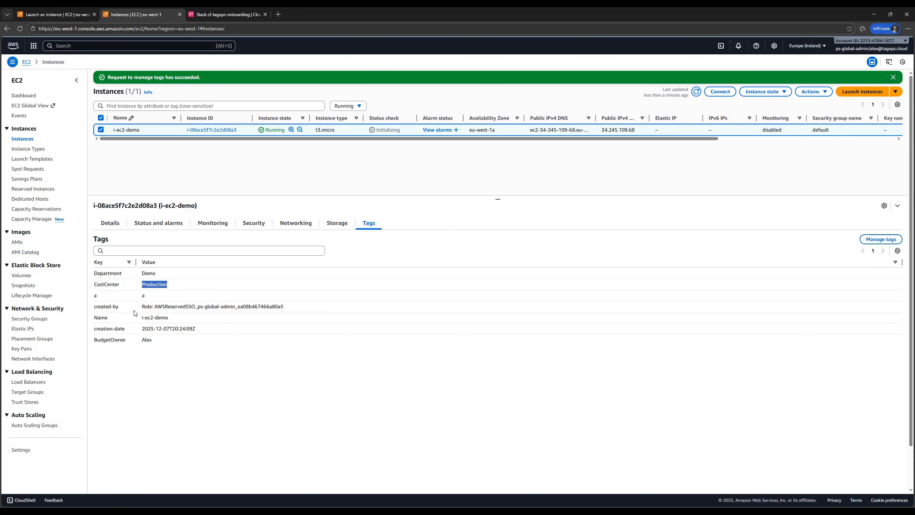
{"action": "double_click", "coordinate": [114, 341]}
{"action": "double_click", "coordinate": [146, 340]}
{"action": "left_click_drag", "start_coordinate": [92, 293], "coordinate": [144, 293]}
{"action": "left_click", "coordinate": [144, 293]}
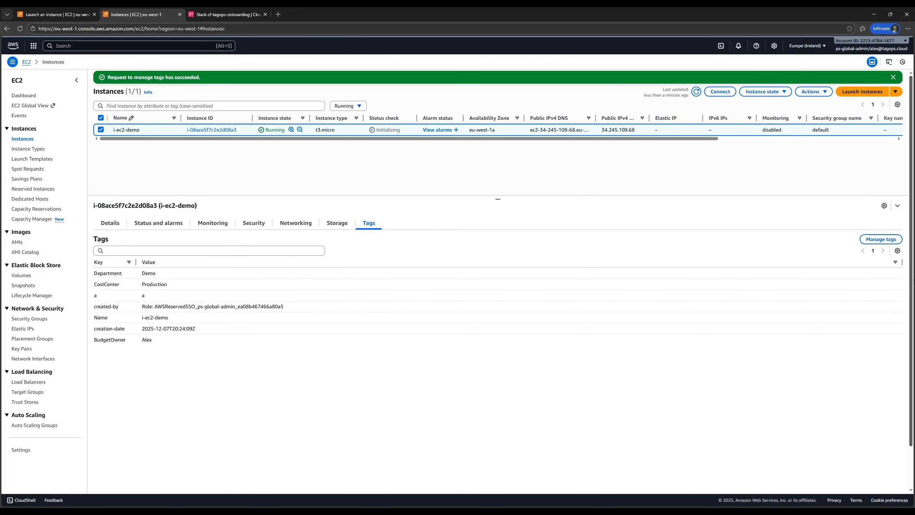
Remove the Department, CostCenter, created-by, creation-date and BudgetOwner tags from the instance, keeping a and Name, and save.
{"action": "left_click", "coordinate": [890, 242]}
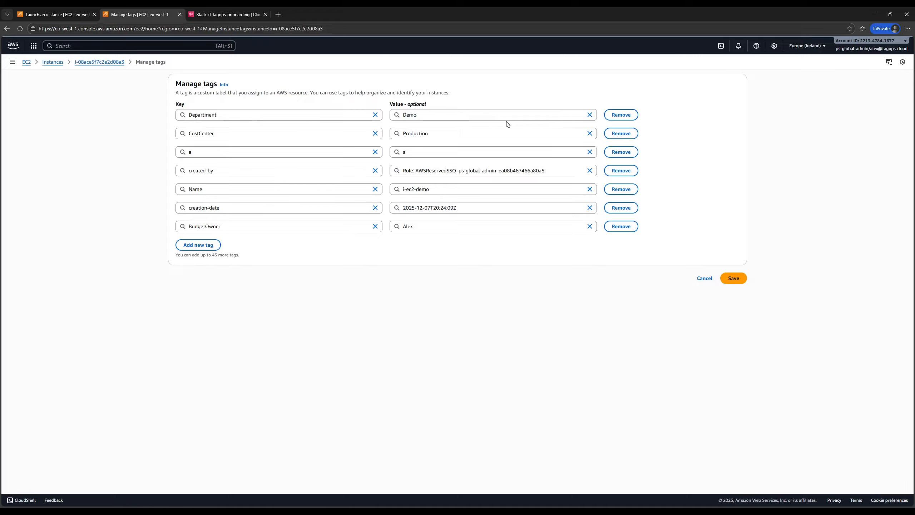
{"action": "left_click", "coordinate": [625, 116]}
{"action": "left_click", "coordinate": [625, 115]}
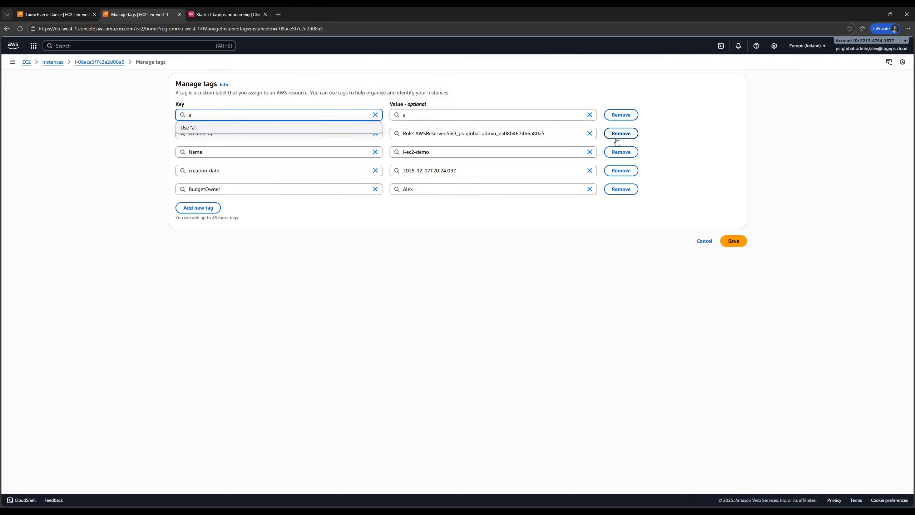
{"action": "left_click", "coordinate": [620, 134]}
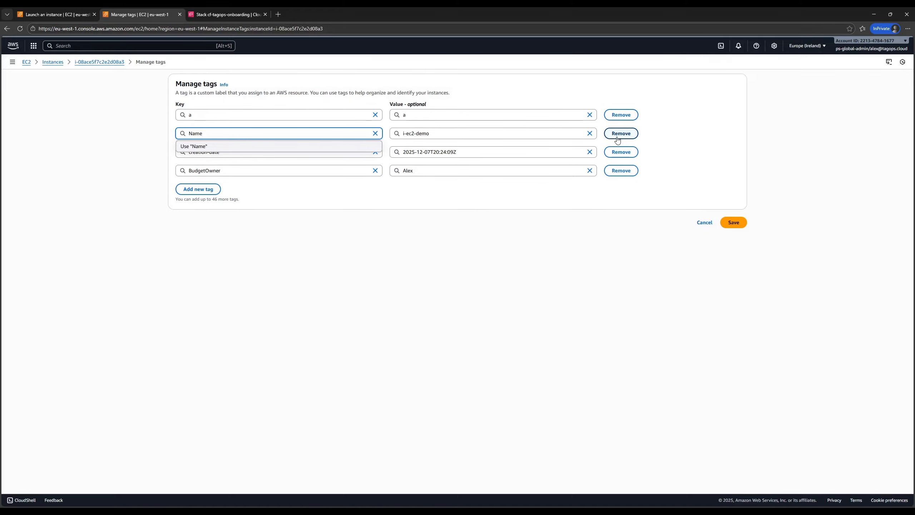
{"action": "left_click", "coordinate": [620, 152]}
{"action": "left_click", "coordinate": [618, 155]}
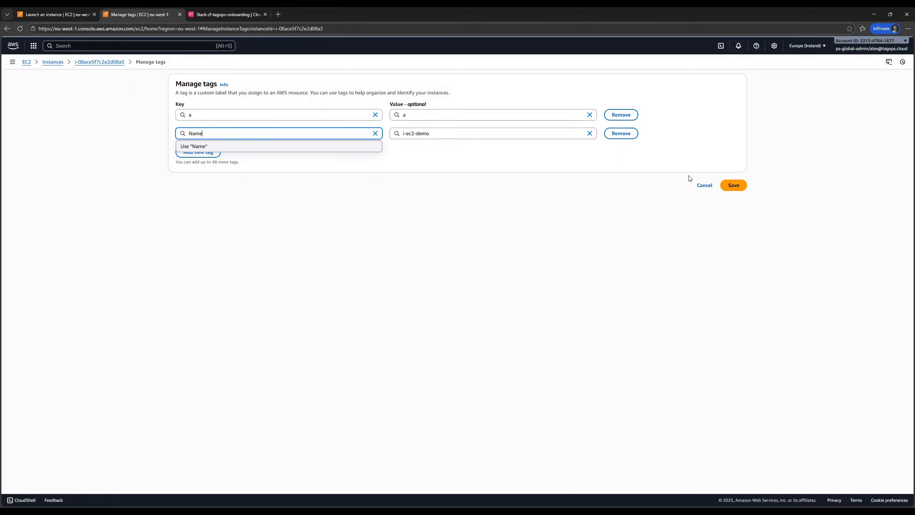
{"action": "left_click", "coordinate": [726, 191]}
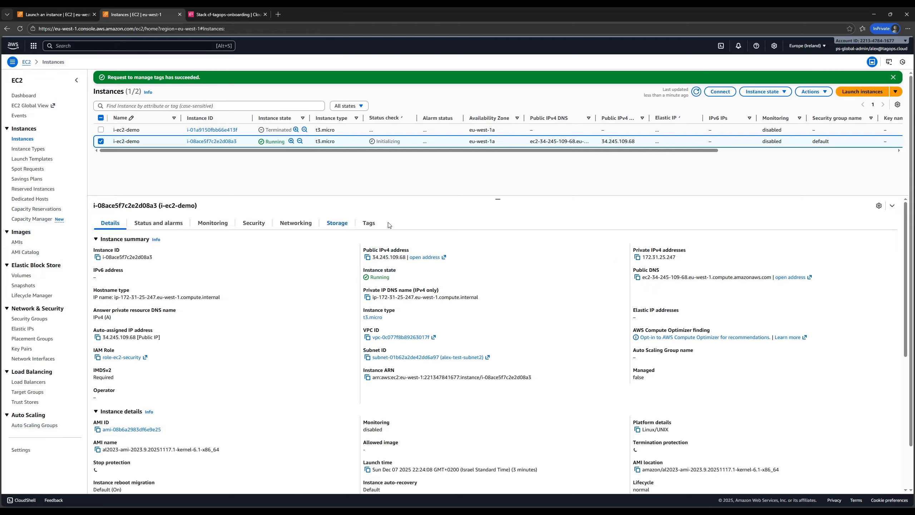
Reload the instances page and reopen the running i-ec2-demo instance's tags to check for automatic re-tagging.
{"action": "left_click", "coordinate": [369, 224]}
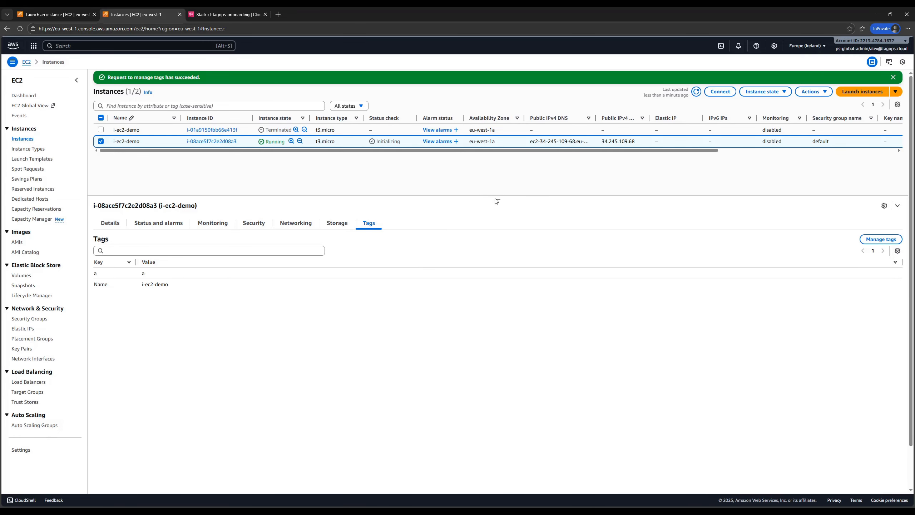
{"action": "left_click_drag", "start_coordinate": [496, 199], "coordinate": [491, 179]}
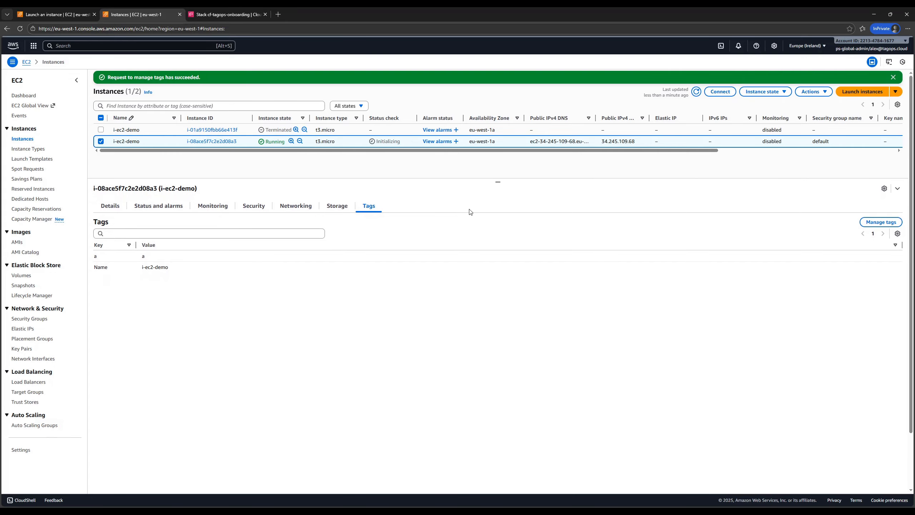
{"action": "left_click", "coordinate": [332, 209]}
{"action": "left_click", "coordinate": [368, 209]}
{"action": "key", "text": "F5"}
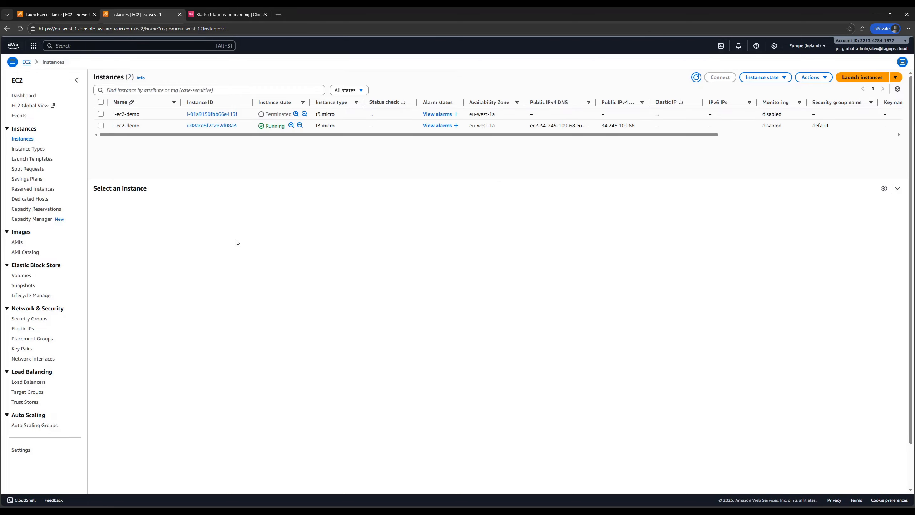
{"action": "left_click", "coordinate": [101, 125]}
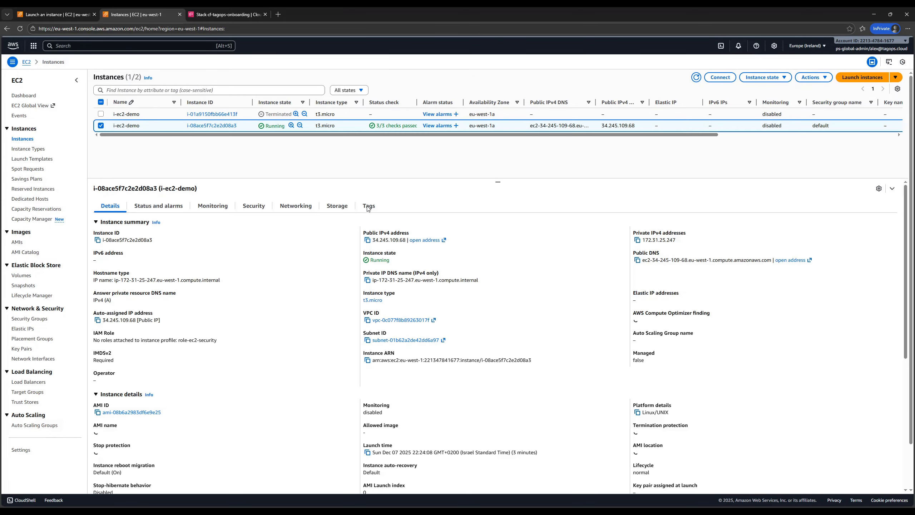
{"action": "left_click", "coordinate": [369, 207]}
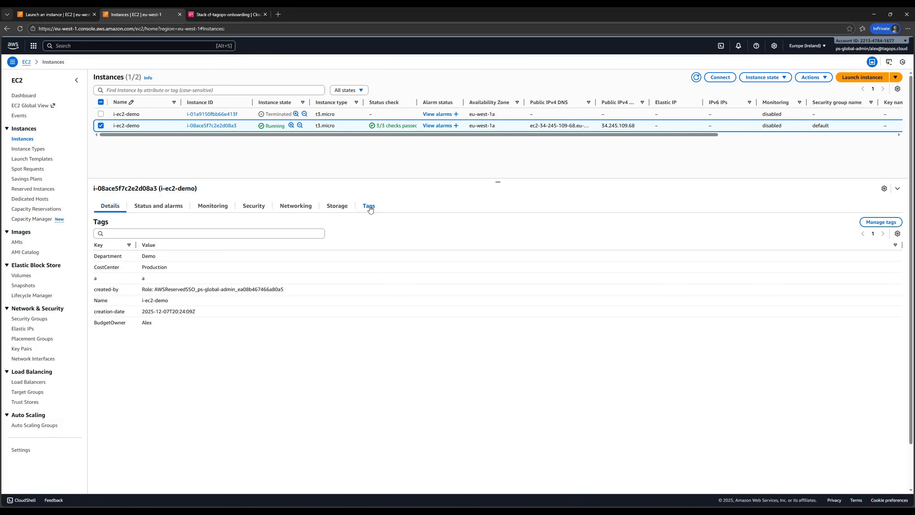
Examine the instance's creation-date, created-by, BudgetOwner, Name, CostCenter and Department tags one by one.
{"action": "triple_click", "coordinate": [143, 312]}
{"action": "left_click_drag", "start_coordinate": [142, 311], "coordinate": [151, 291]}
{"action": "double_click", "coordinate": [150, 322]}
{"action": "double_click", "coordinate": [156, 302]}
{"action": "triple_click", "coordinate": [156, 302]}
{"action": "left_click", "coordinate": [122, 264]}
{"action": "double_click", "coordinate": [118, 256]}
{"action": "left_click", "coordinate": [117, 276]}
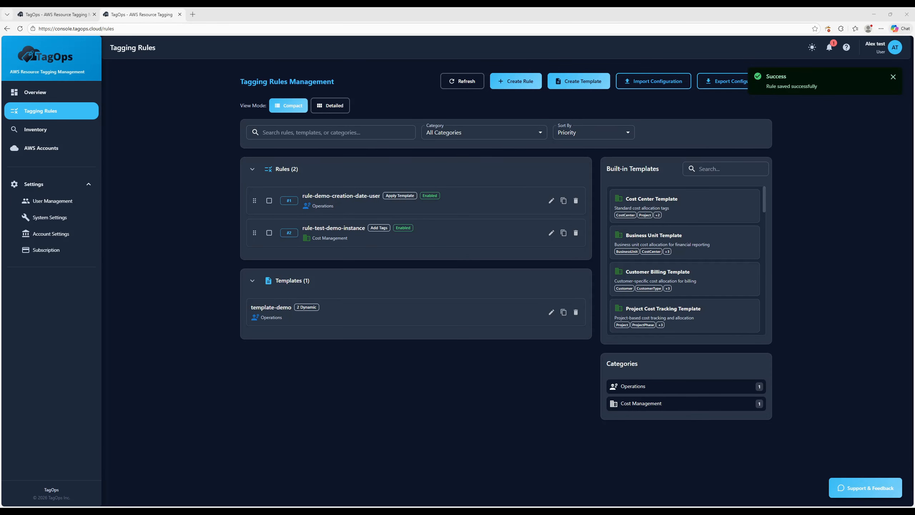
Switch to TagOps and, in User Management, review the roles available when inviting a new user, then cancel the invitation.
{"action": "left_click", "coordinate": [128, 483]}
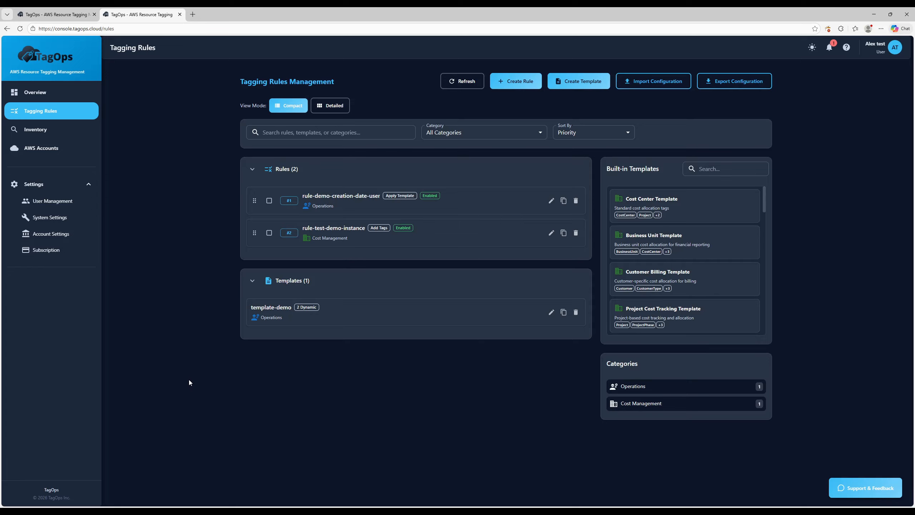
{"action": "left_click", "coordinate": [78, 201]}
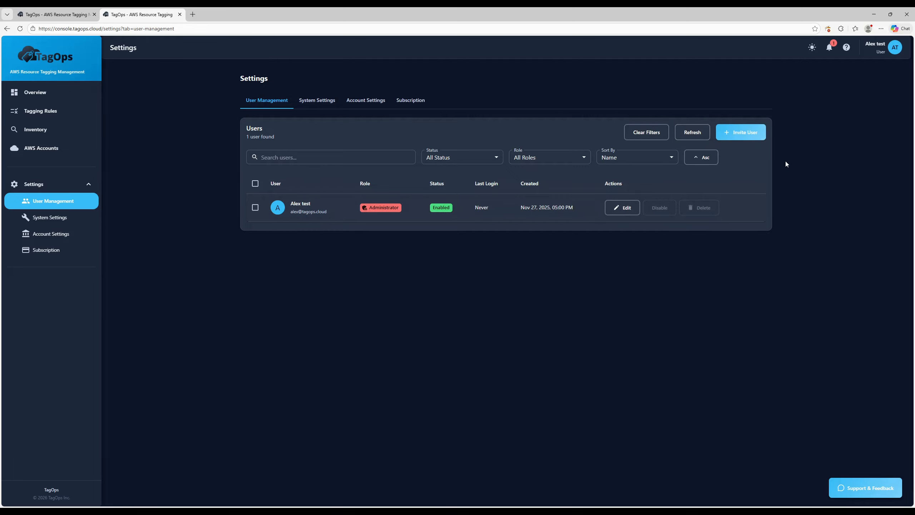
{"action": "left_click", "coordinate": [730, 137]}
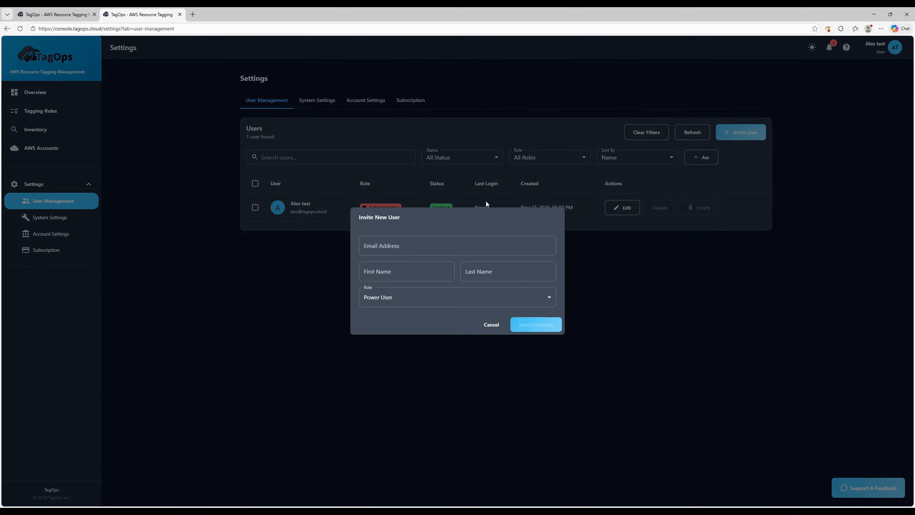
{"action": "left_click", "coordinate": [419, 302]}
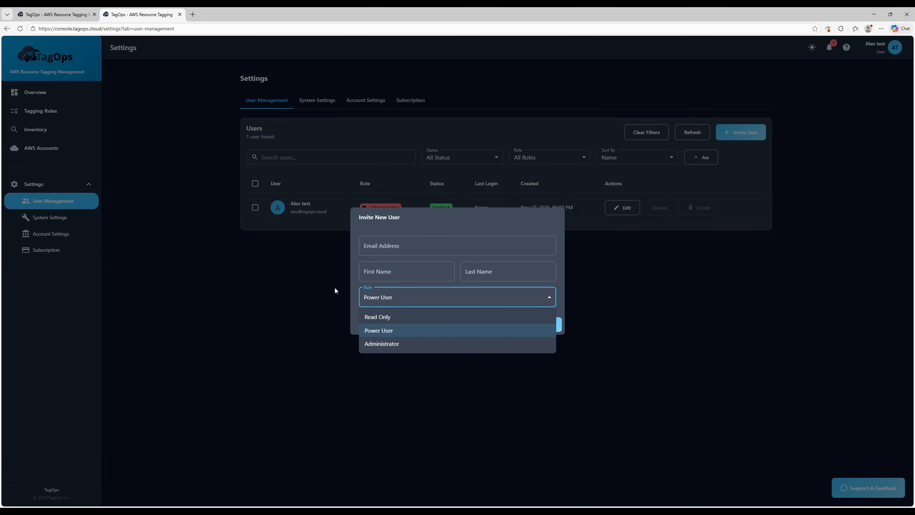
{"action": "left_click", "coordinate": [393, 232]}
{"action": "left_click", "coordinate": [493, 326]}
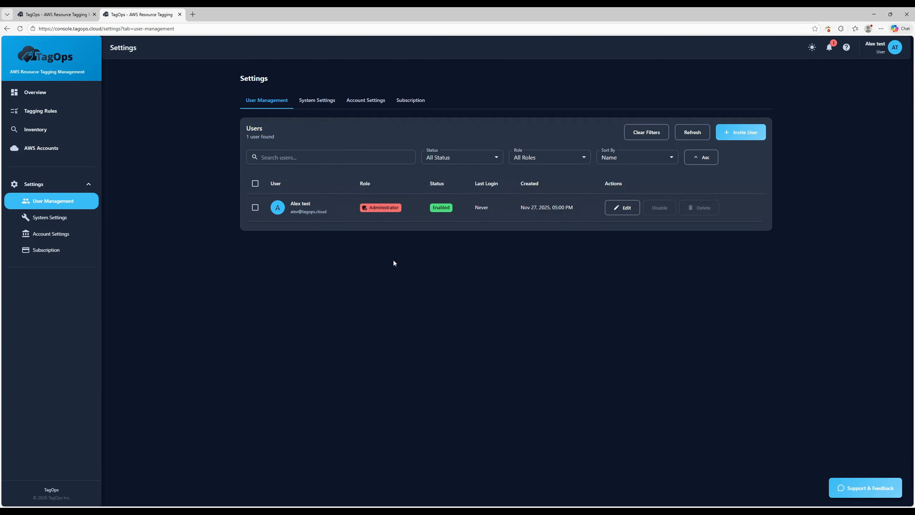
Open the resource inventory, refresh it and browse the listed AWS resources.
{"action": "left_click", "coordinate": [57, 136]}
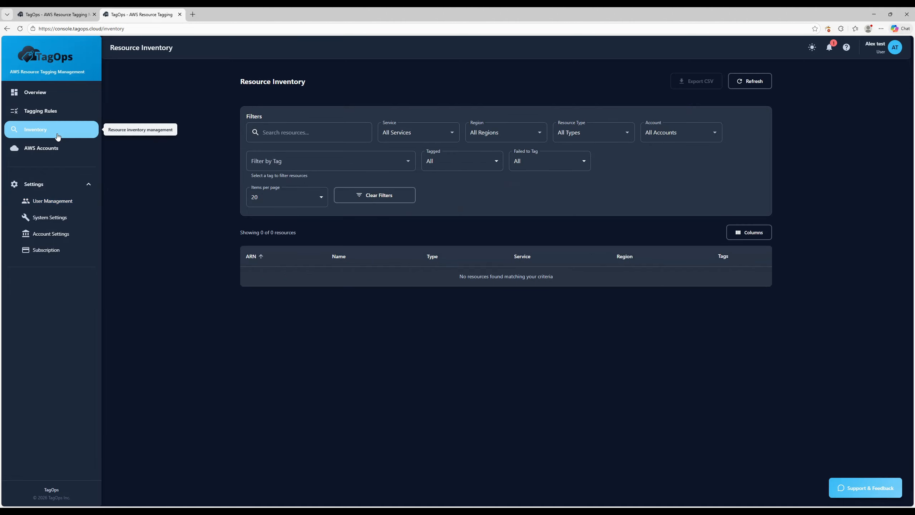
{"action": "left_click", "coordinate": [759, 83]}
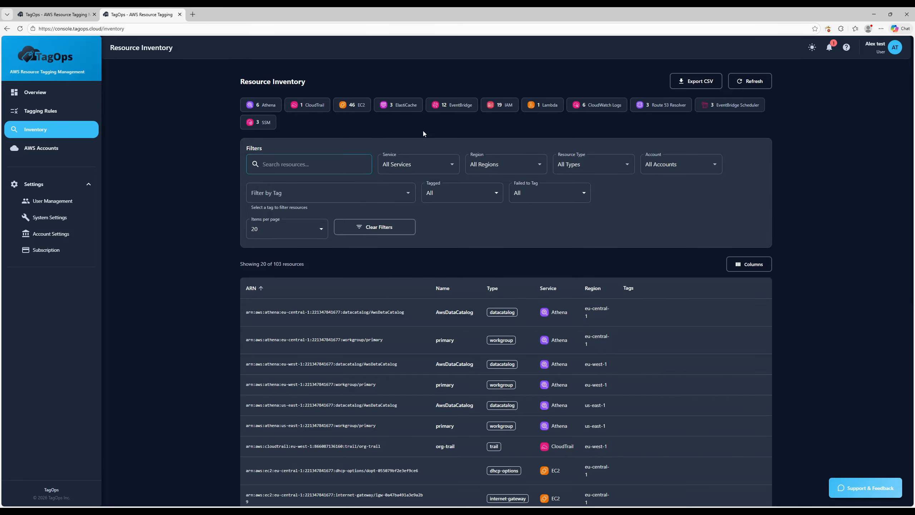
{"action": "left_click_drag", "start_coordinate": [264, 265], "coordinate": [309, 267]}
{"action": "left_click", "coordinate": [303, 266]}
{"action": "scroll", "coordinate": [619, 302], "scroll_direction": "down", "scroll_amount": 9}
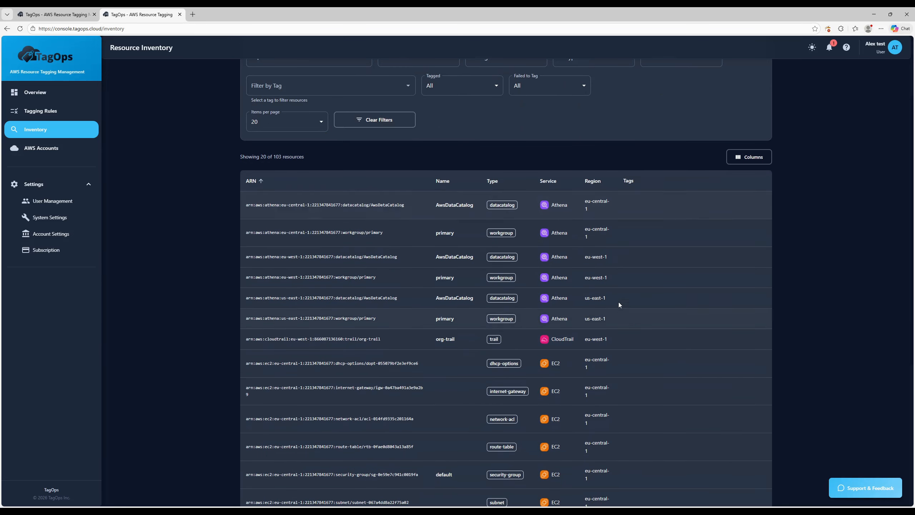
{"action": "scroll", "coordinate": [622, 267], "scroll_direction": "down", "scroll_amount": 2}
{"action": "scroll", "coordinate": [615, 287], "scroll_direction": "up", "scroll_amount": 11}
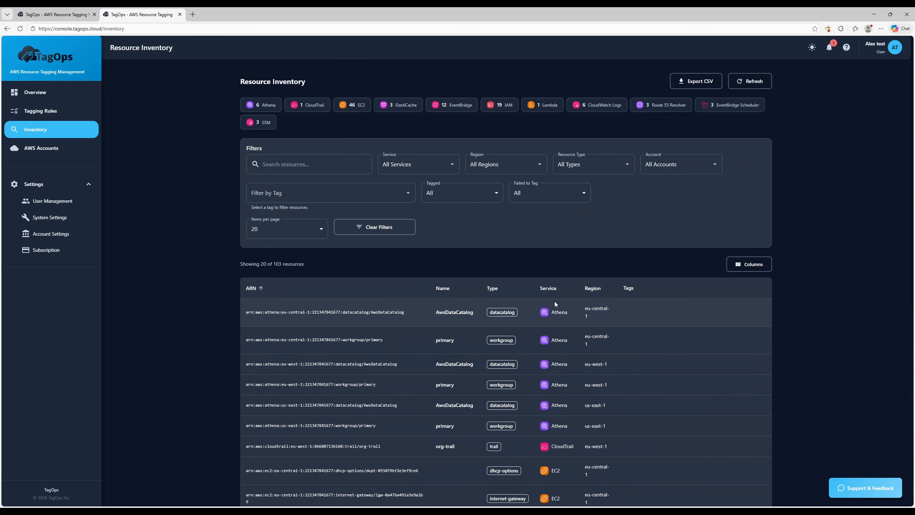
Filter the resource inventory by Tagged resources, and switch the filter to Untagged.
{"action": "left_click", "coordinate": [456, 198]}
{"action": "left_click", "coordinate": [437, 226]}
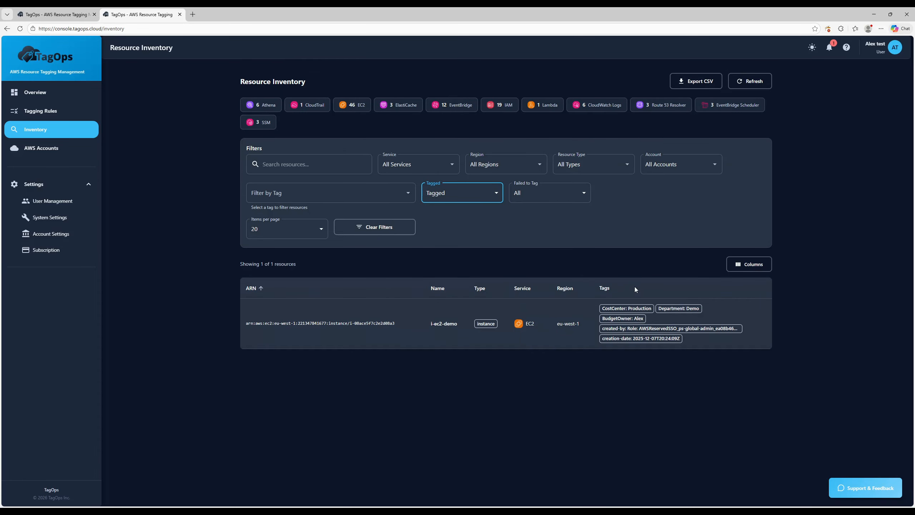
{"action": "left_click", "coordinate": [461, 192]}
{"action": "left_click", "coordinate": [440, 240]}
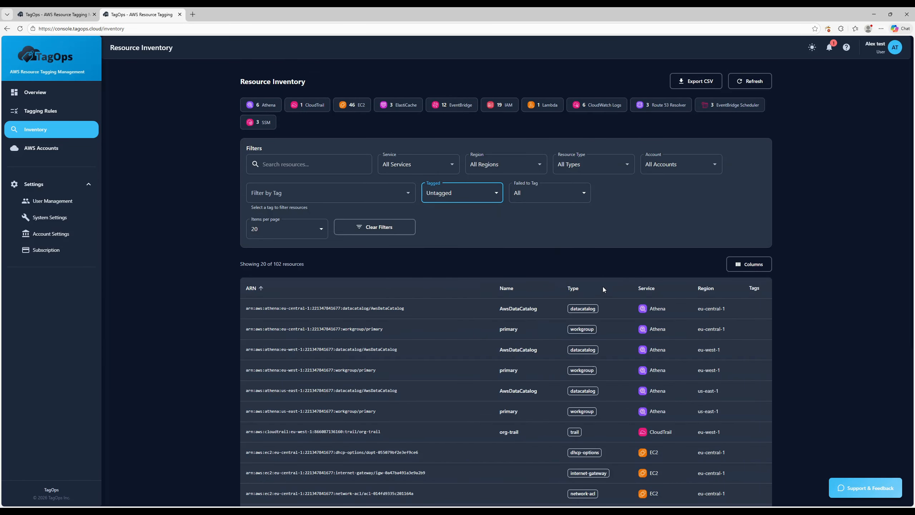
Try filtering the untagged resources by the BudgetOwner tag and by the creation-date tag, removing each tag filter again.
{"action": "left_click", "coordinate": [299, 193]}
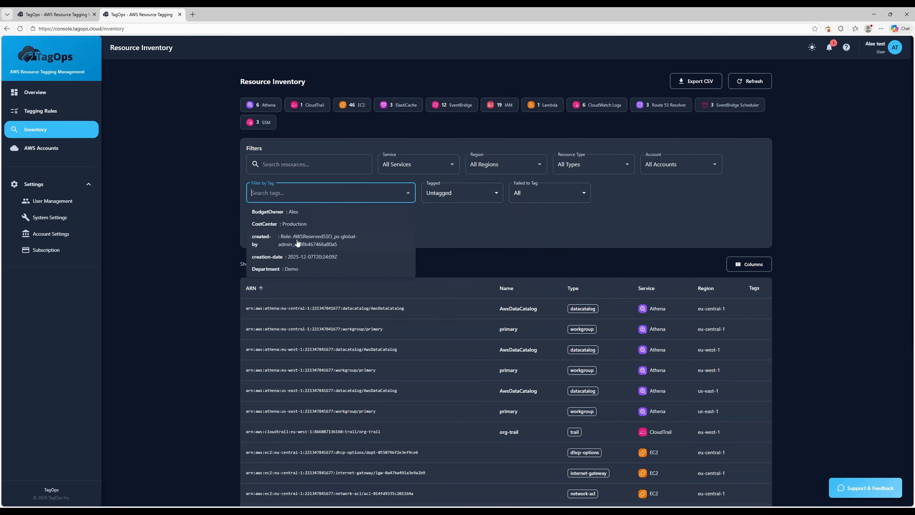
{"action": "left_click", "coordinate": [303, 214]}
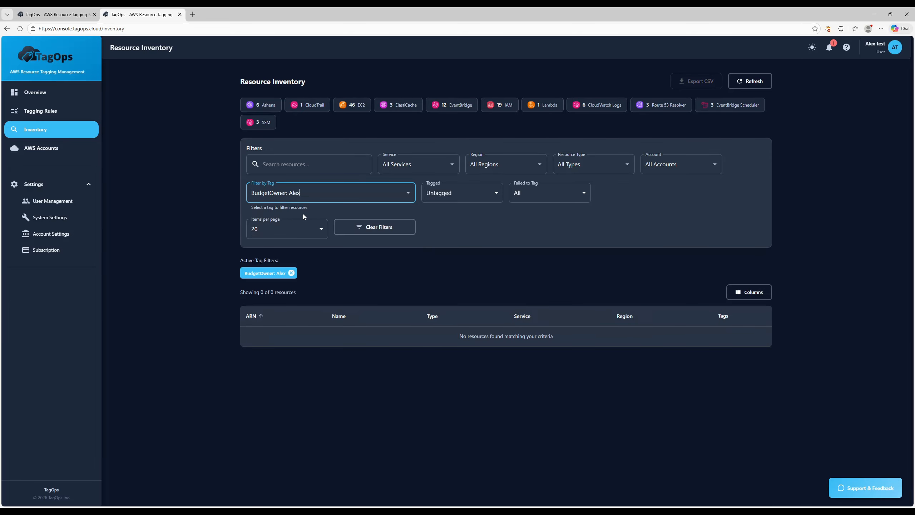
{"action": "left_click", "coordinate": [357, 196]}
{"action": "left_click", "coordinate": [458, 219]}
{"action": "left_click", "coordinate": [366, 196]}
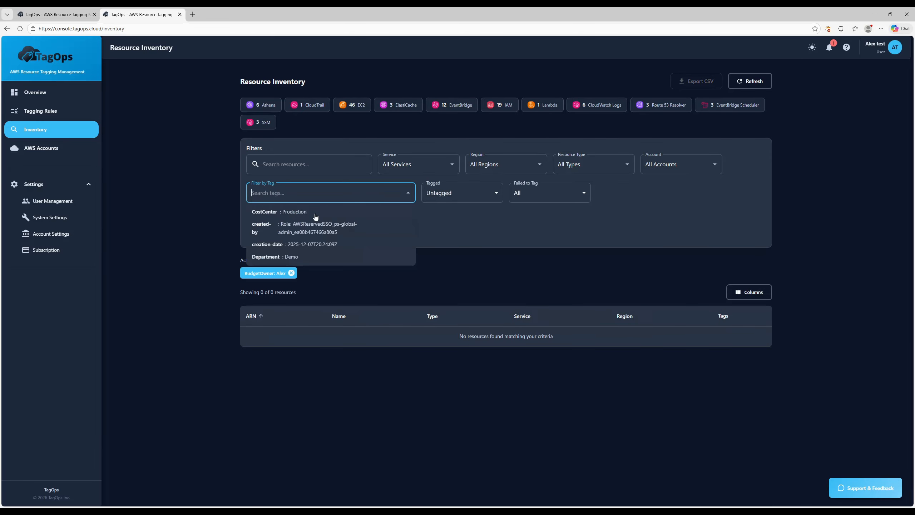
{"action": "left_click", "coordinate": [305, 249]}
{"action": "left_click", "coordinate": [291, 273]}
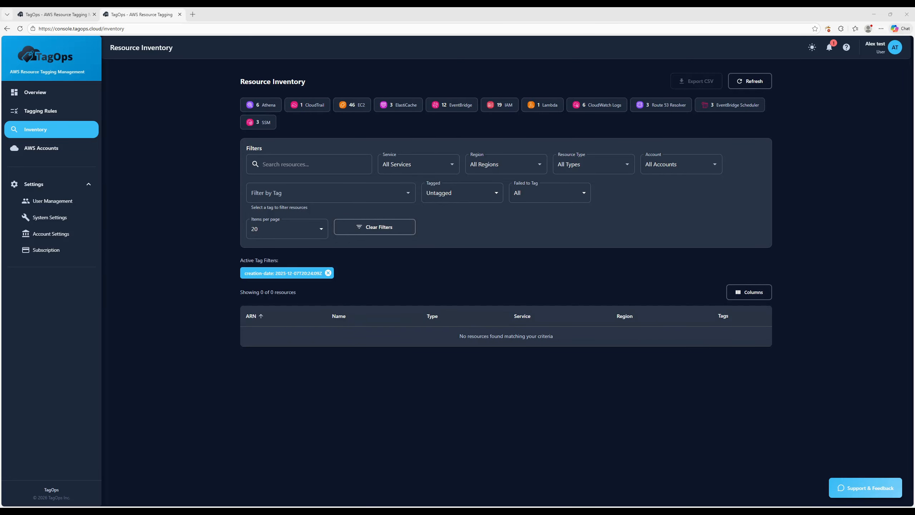
{"action": "left_click", "coordinate": [327, 273]}
Filter the inventory by the BudgetOwner tag with the Tagged filter set to All, check the matching resource's tags, and remove the tag filter.
{"action": "left_click", "coordinate": [337, 192]}
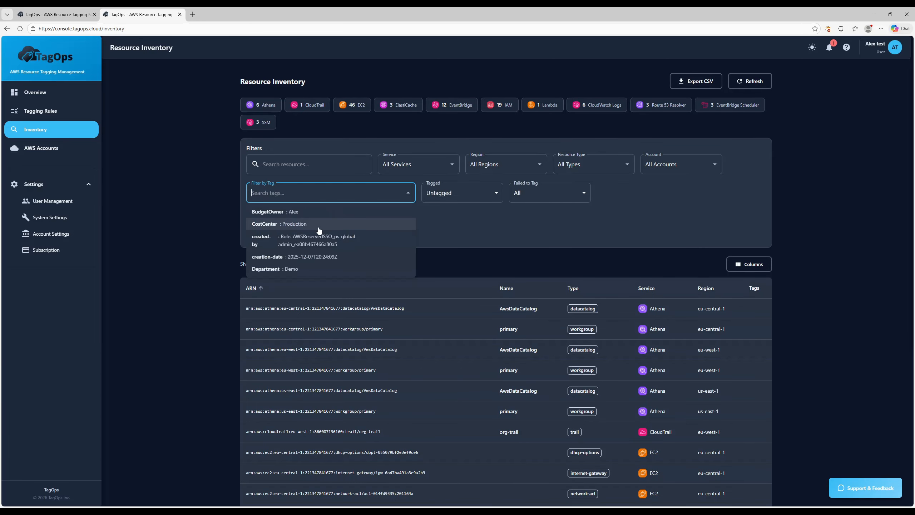
{"action": "left_click", "coordinate": [307, 212]}
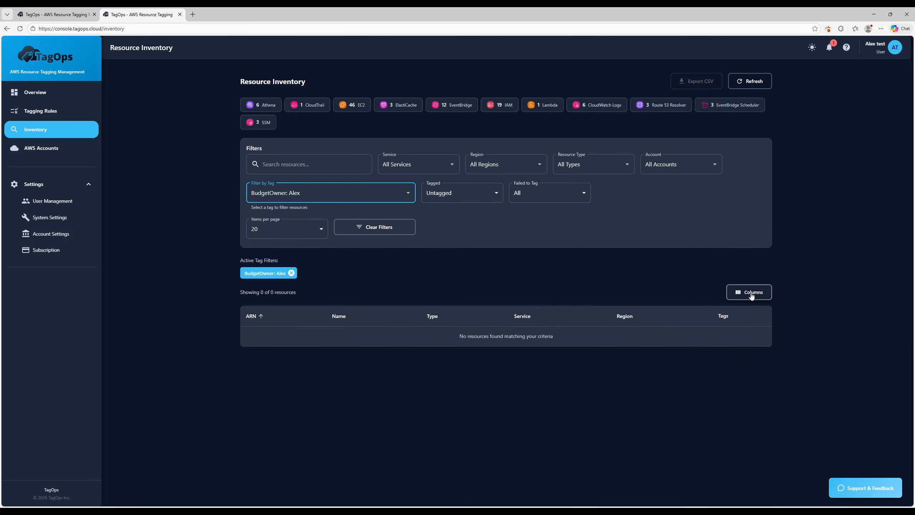
{"action": "left_click", "coordinate": [453, 195]}
{"action": "left_click", "coordinate": [450, 210]}
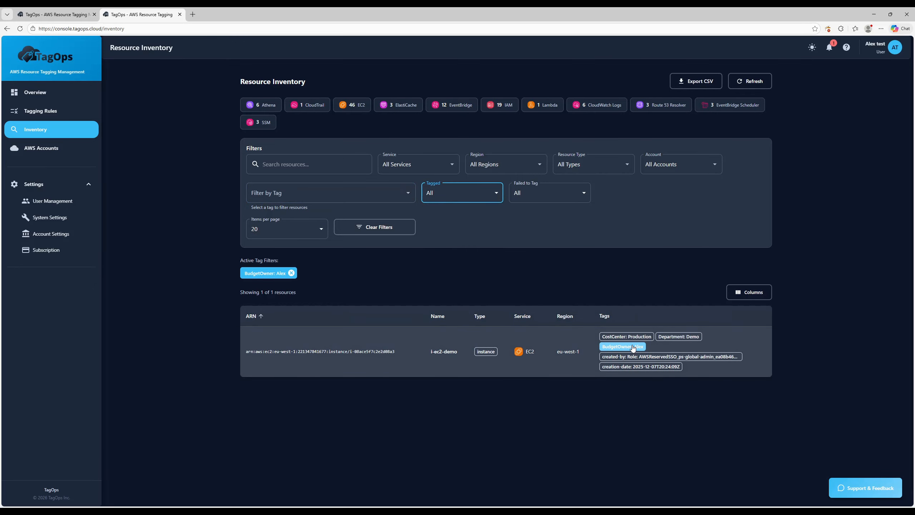
{"action": "left_click", "coordinate": [292, 274]}
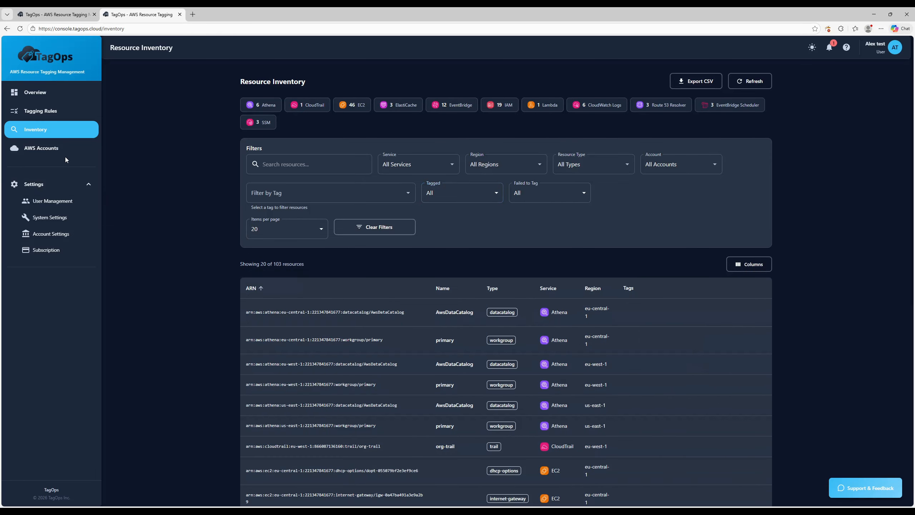
Open the Overview dashboard and filter the Resource Distribution Flow chart by the BudgetOwner tag.
{"action": "left_click", "coordinate": [34, 93]}
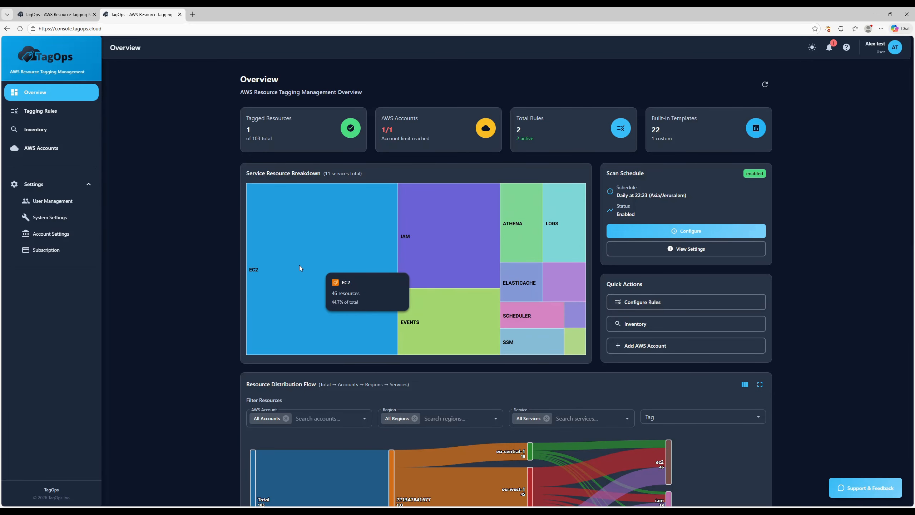
{"action": "scroll", "coordinate": [300, 266], "scroll_direction": "down", "scroll_amount": 3}
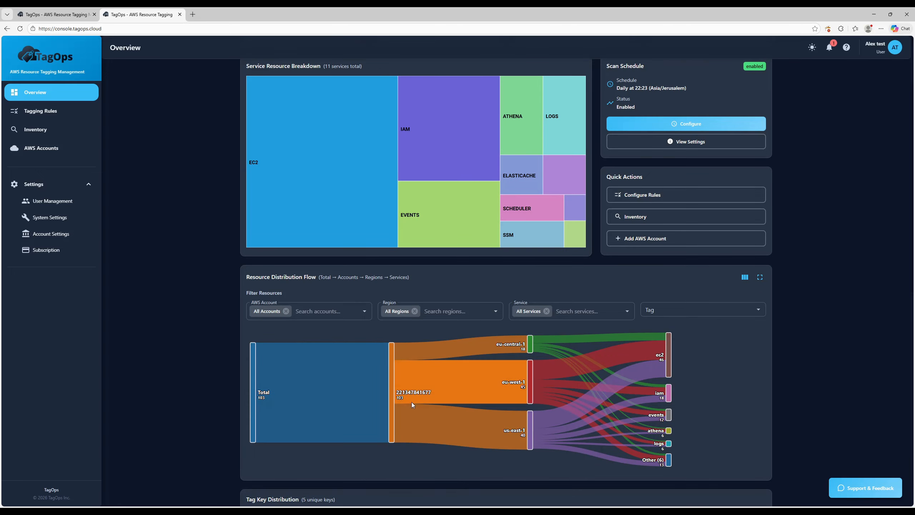
{"action": "scroll", "coordinate": [436, 285], "scroll_direction": "down", "scroll_amount": 3}
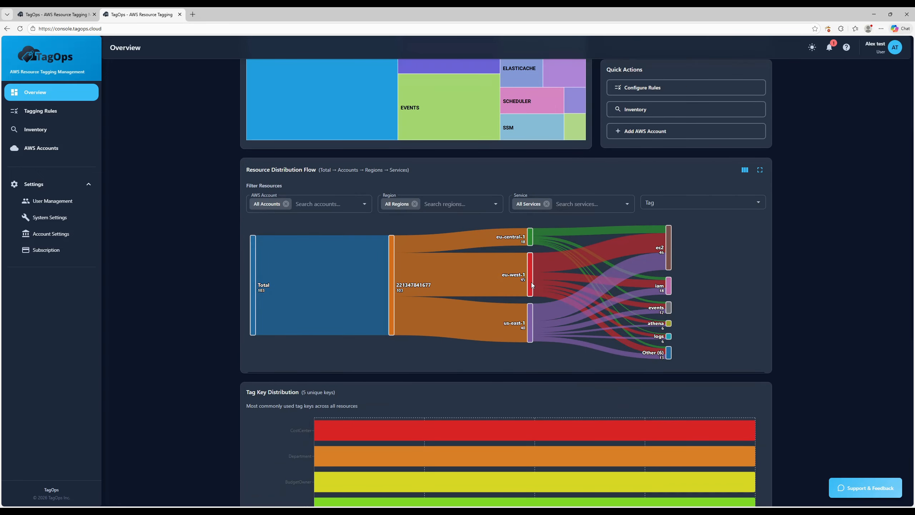
{"action": "left_click", "coordinate": [676, 207]}
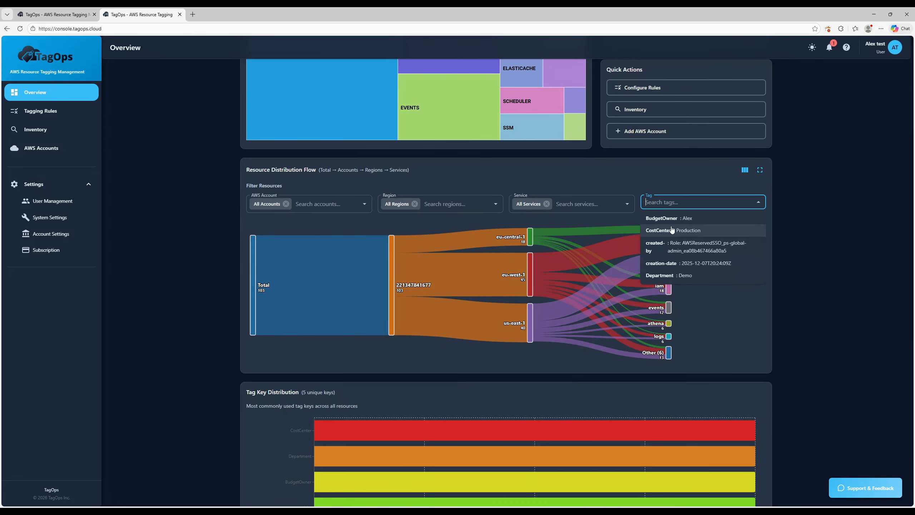
{"action": "left_click", "coordinate": [662, 217]}
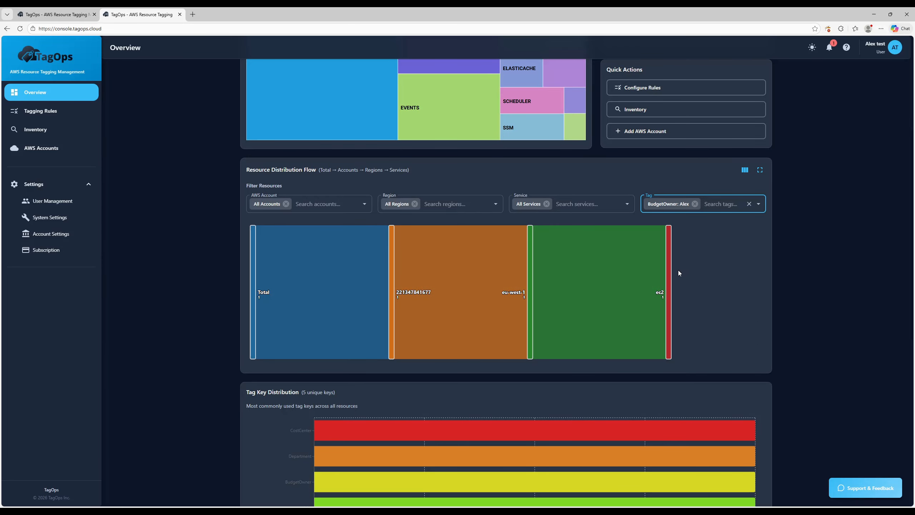
Review the Tag Key Distribution chart and display the Tag Value Distribution for the CostCenter tag key.
{"action": "scroll", "coordinate": [679, 272], "scroll_direction": "down", "scroll_amount": 3}
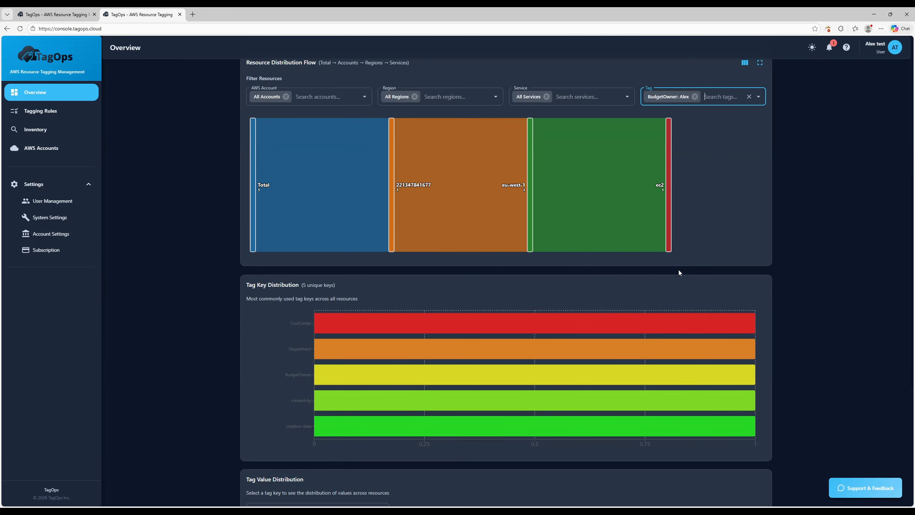
{"action": "triple_click", "coordinate": [264, 286]}
{"action": "scroll", "coordinate": [265, 286], "scroll_direction": "down", "scroll_amount": 6}
{"action": "double_click", "coordinate": [266, 273]}
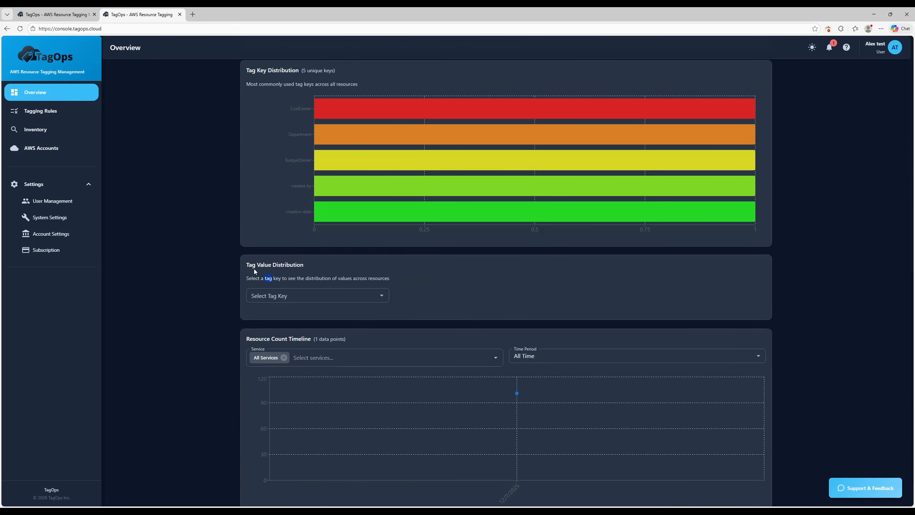
{"action": "left_click", "coordinate": [254, 269]}
{"action": "scroll", "coordinate": [254, 269], "scroll_direction": "up", "scroll_amount": 3}
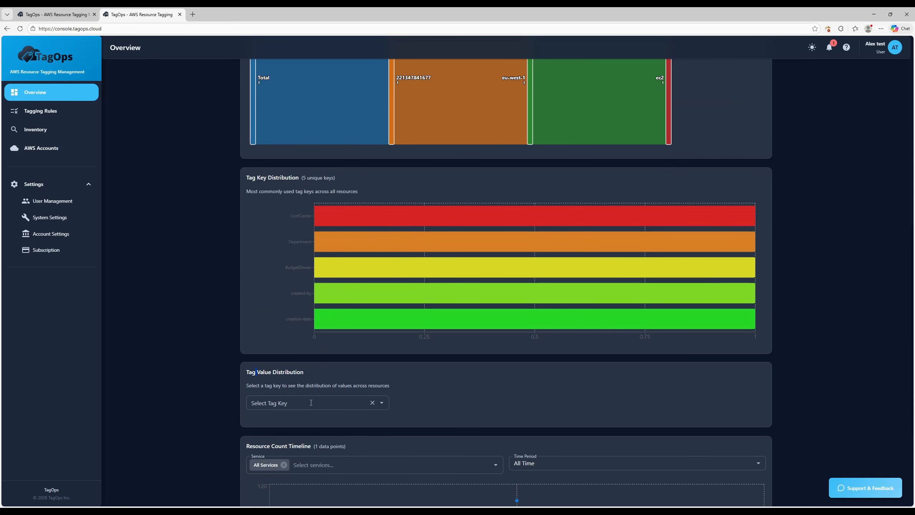
{"action": "left_click", "coordinate": [311, 403]}
{"action": "left_click", "coordinate": [281, 420]}
{"action": "scroll", "coordinate": [221, 391], "scroll_direction": "down", "scroll_amount": 3}
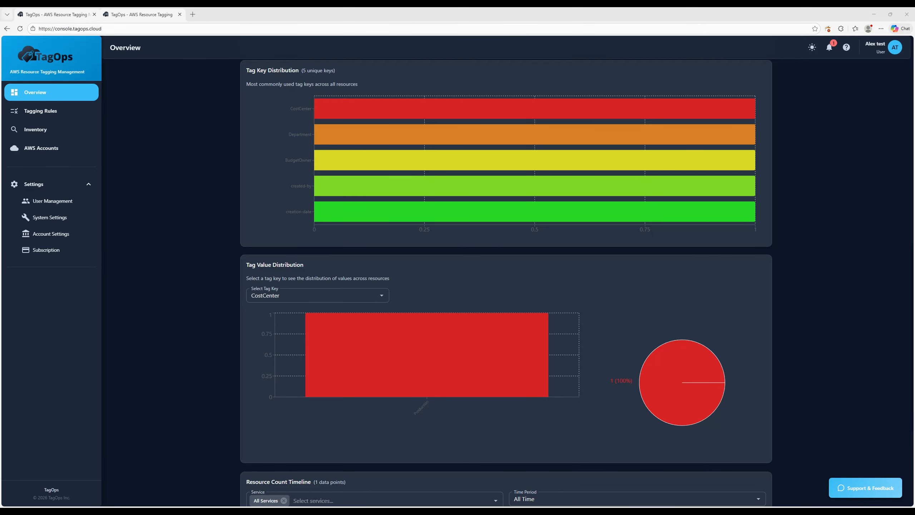
Switch to the TagOps website and review the "Solve Your Biggest AWS Tagging Problems" section.
{"action": "left_click", "coordinate": [54, 14]}
{"action": "scroll", "coordinate": [307, 267], "scroll_direction": "down", "scroll_amount": 5}
{"action": "scroll", "coordinate": [308, 268], "scroll_direction": "down", "scroll_amount": 15}
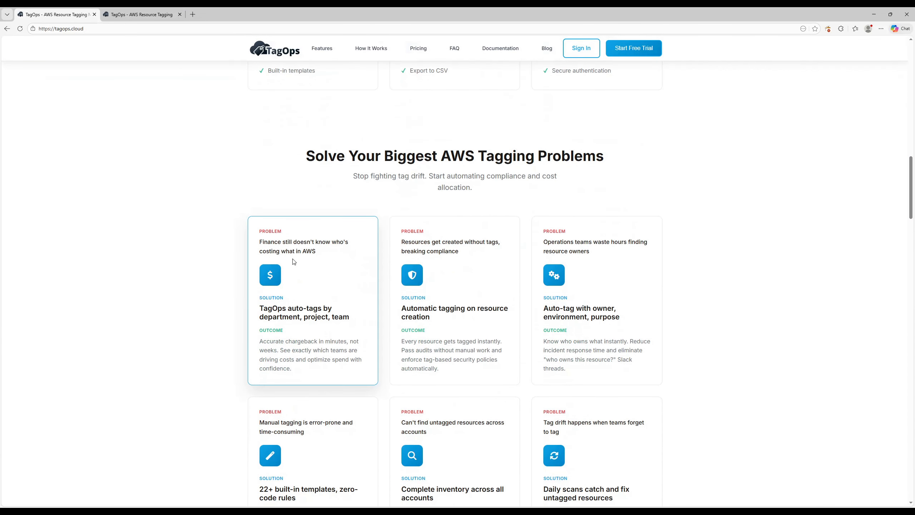
{"action": "scroll", "coordinate": [912, 184], "scroll_direction": "down", "scroll_amount": 1}
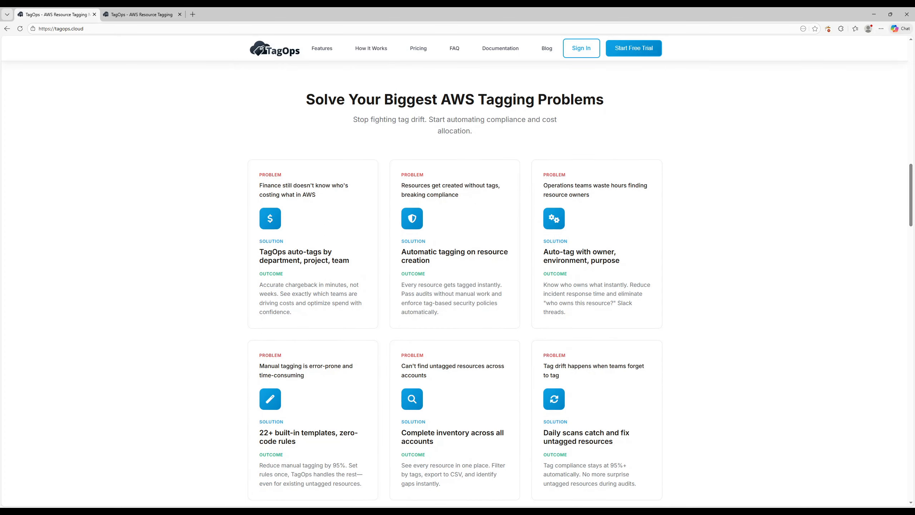
Open the Cost Anomaly Detection & Budget Management use case in the TagOps documentation and look over the other listed use cases.
{"action": "left_click", "coordinate": [511, 49]}
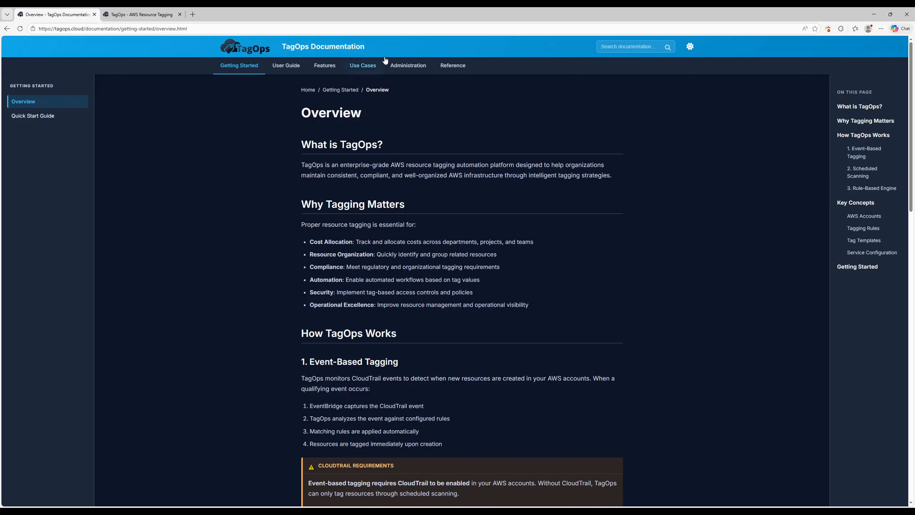
{"action": "left_click", "coordinate": [368, 67]}
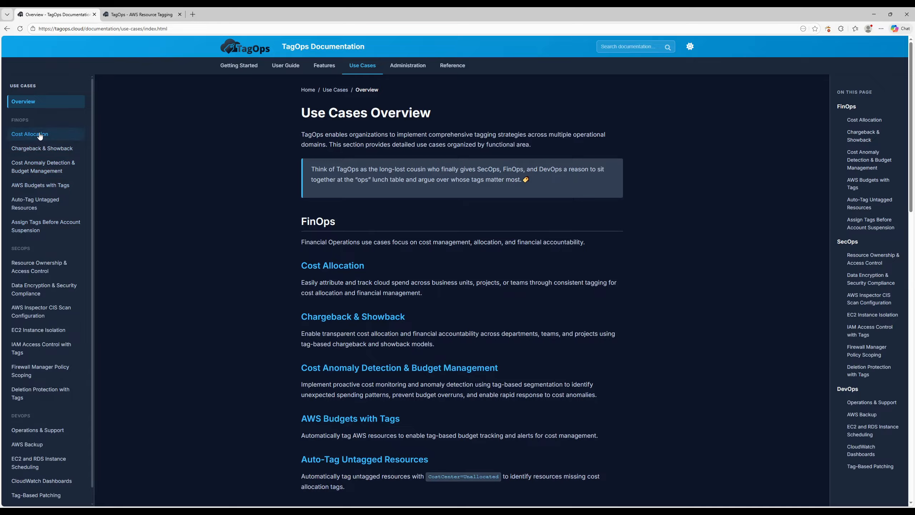
{"action": "left_click", "coordinate": [50, 161]}
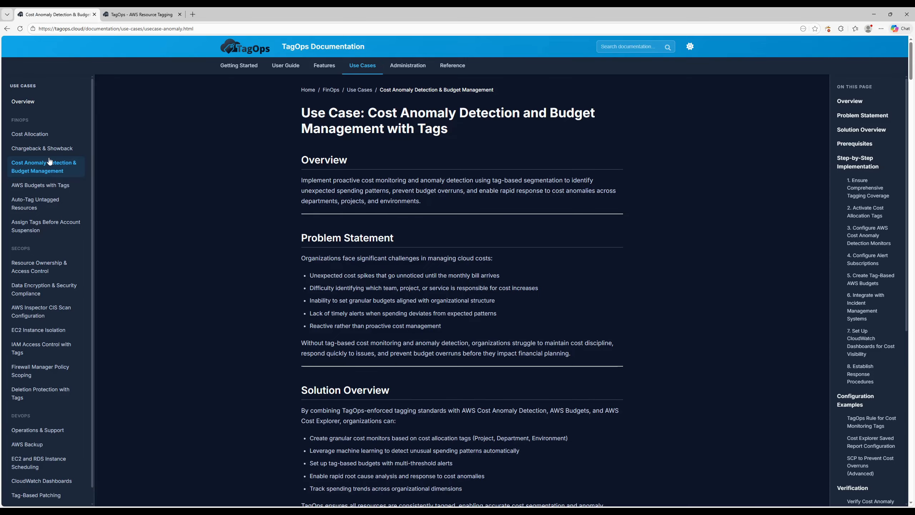
{"action": "scroll", "coordinate": [50, 161], "scroll_direction": "down", "scroll_amount": 1}
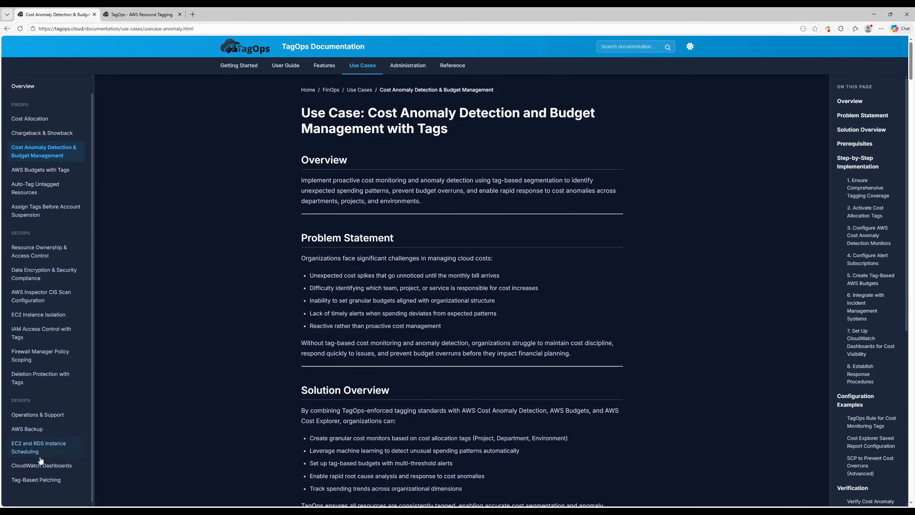